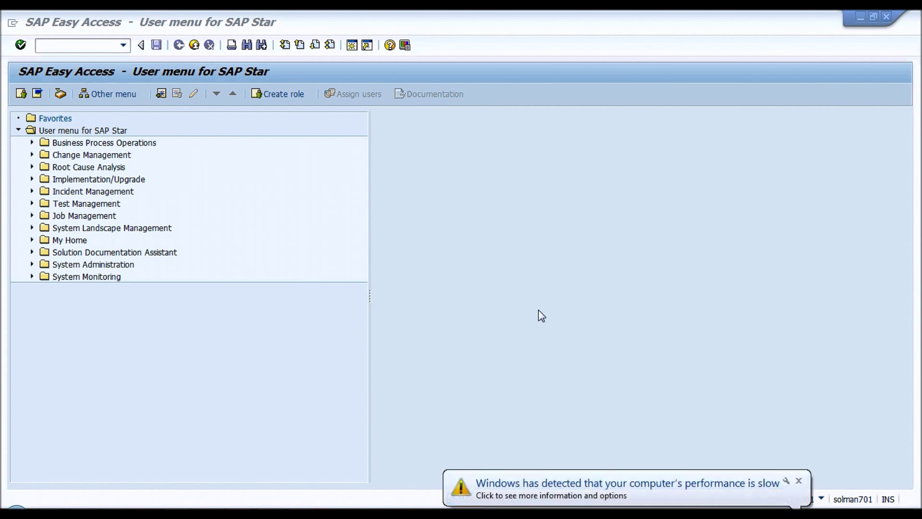
Dismiss the performance warnings, show RZ21's system overview topology, and start adding a new system
click(799, 481)
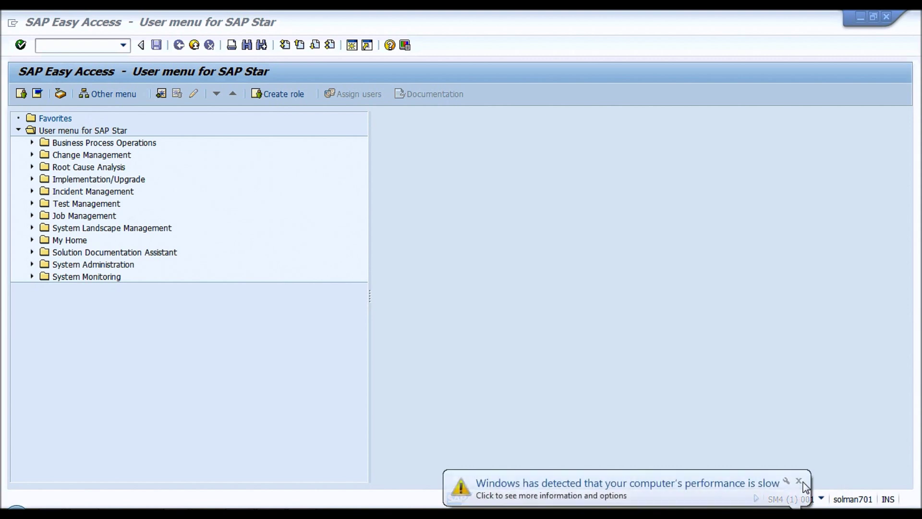
click(797, 478)
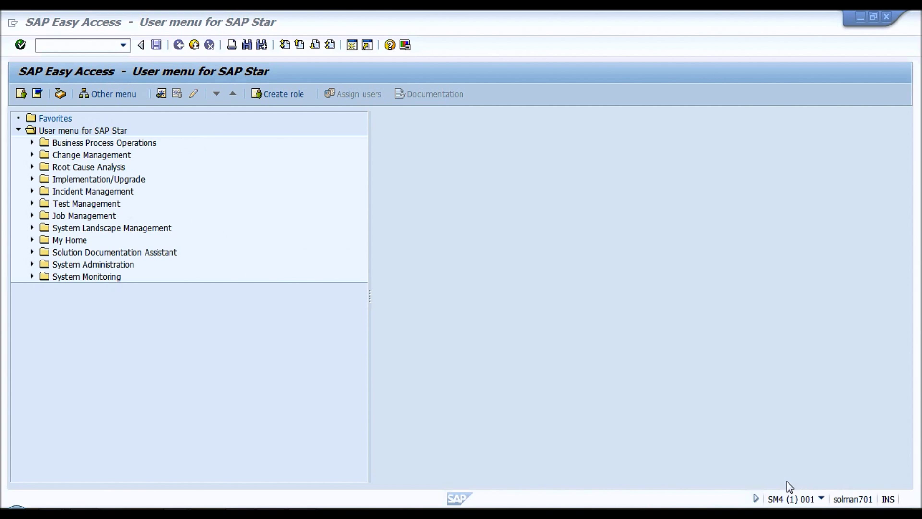
click(60, 48)
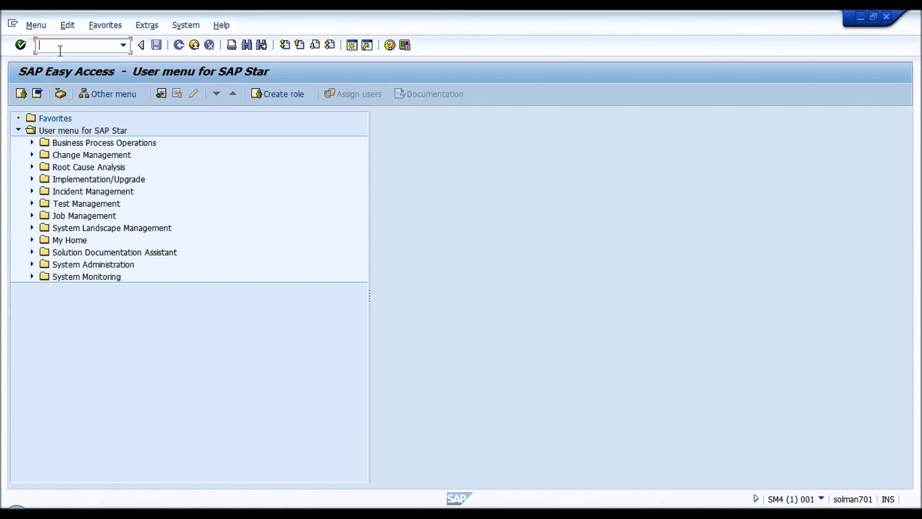
text(rz21)
key(Return)
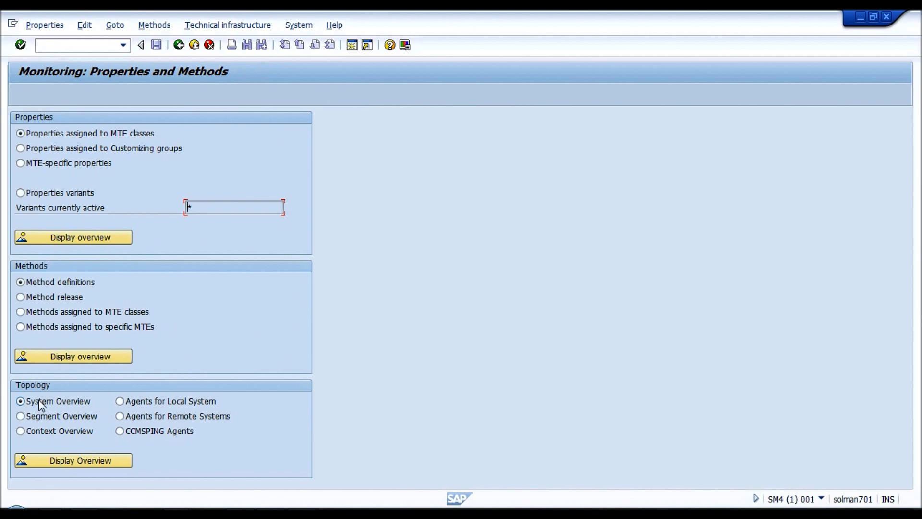
click(69, 458)
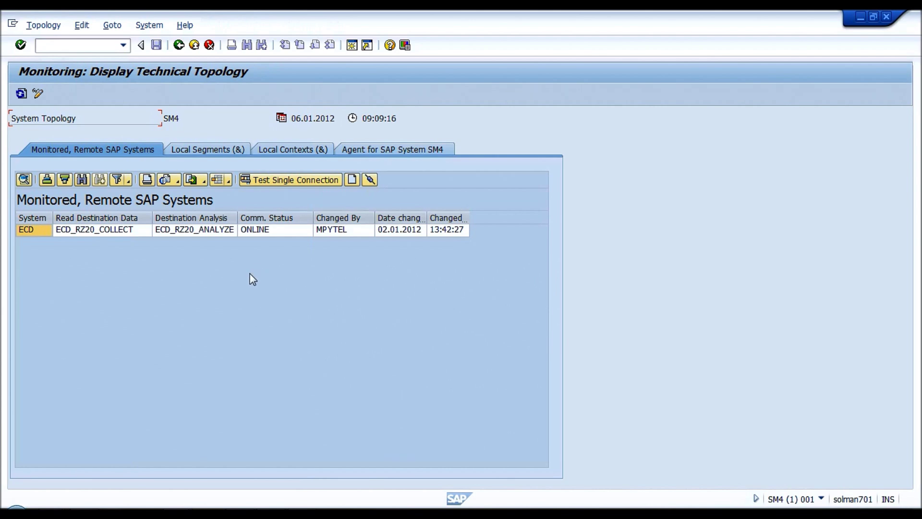
click(352, 180)
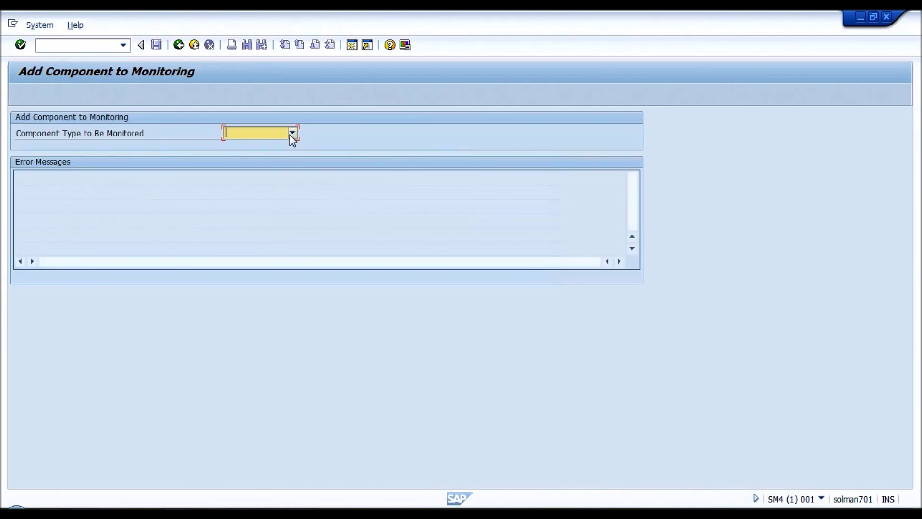
Choose the ABAP component type with system ID BWD and message server bwd
click(292, 134)
click(277, 145)
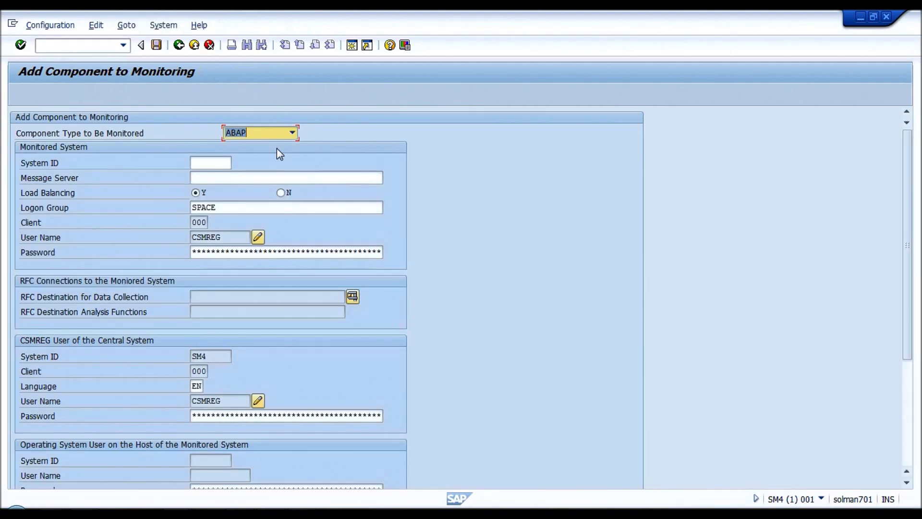
click(205, 162)
text(BWD)
key(Tab)
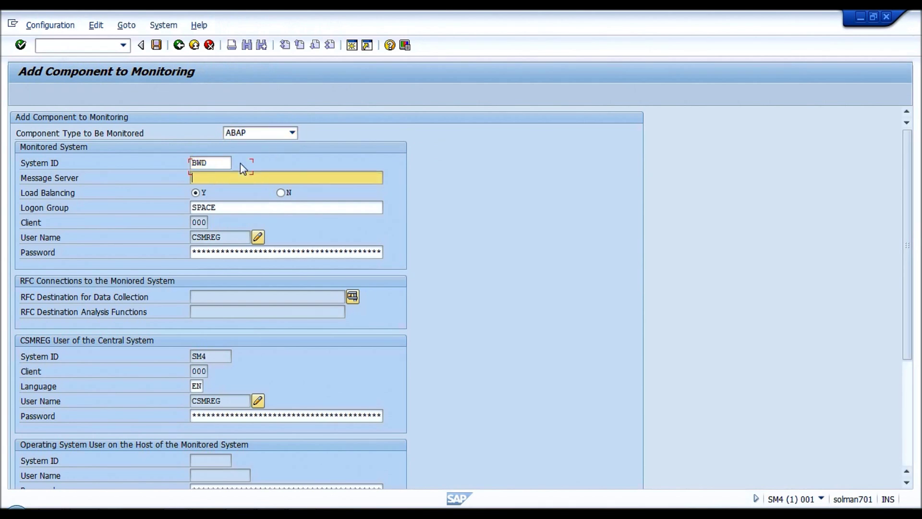
text(bwd.nimblhq.com)
key(Tab)
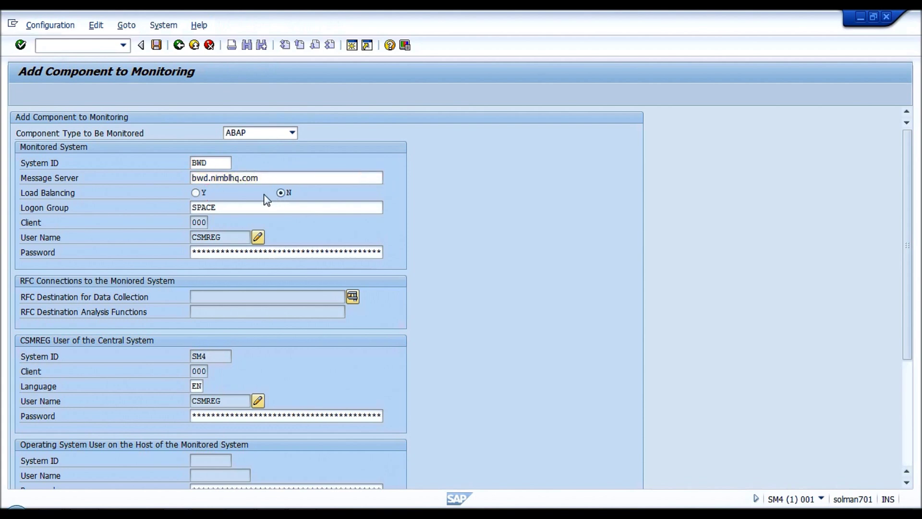
Turn off load balancing, set system number 00, and log on as user DDIC
click(206, 208)
text(00)
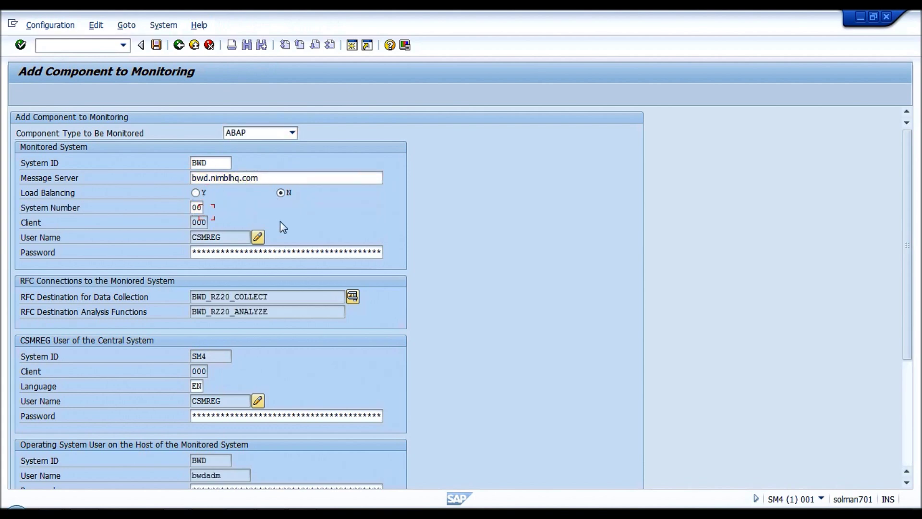
key(Tab)
key(Tab)
key(Tab)
key(Return)
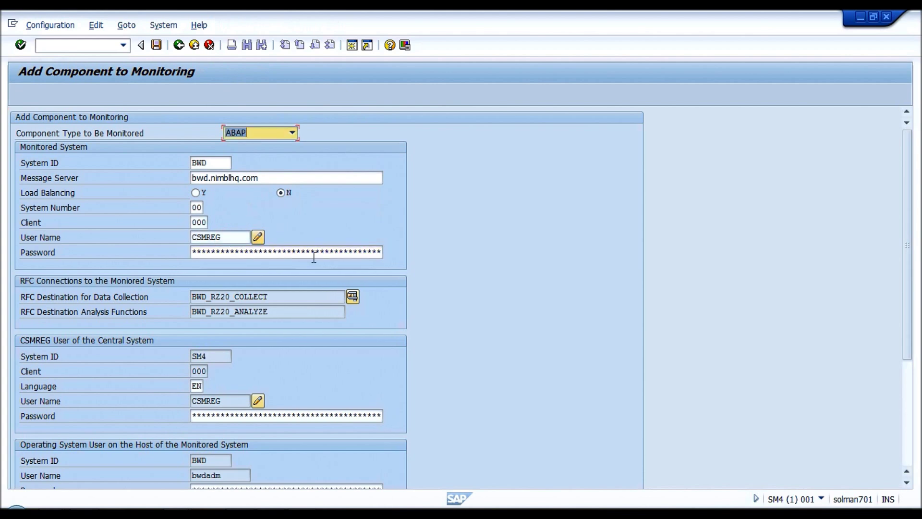
double_click(231, 237)
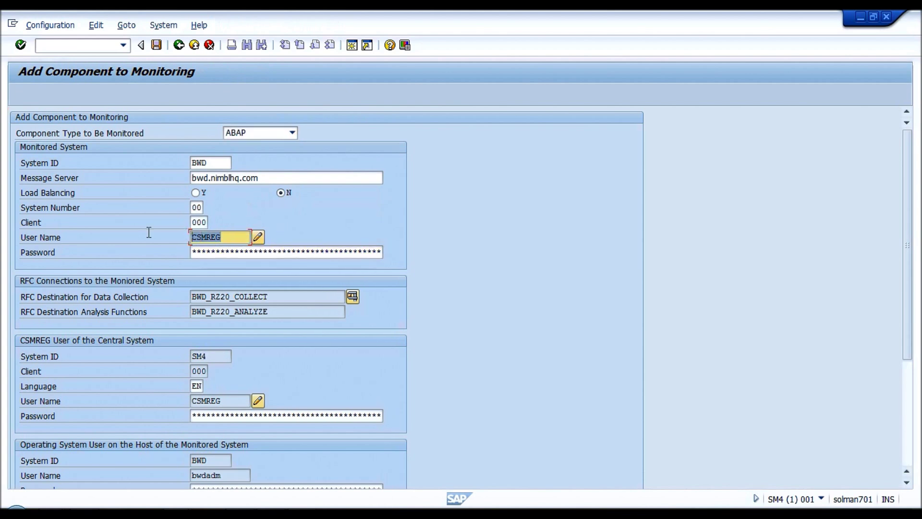
text(DDIC)
key(Tab)
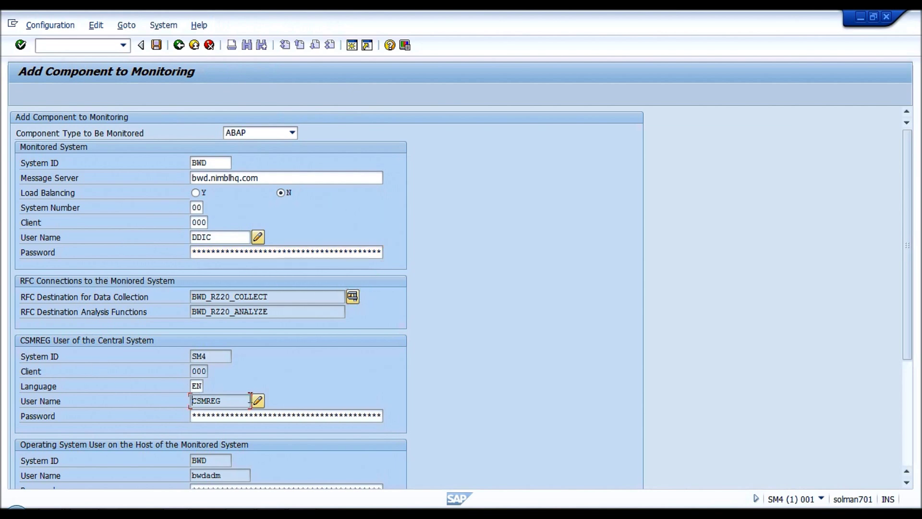
Set the central system logon user to the suggested solman user and client to 100
double_click(233, 397)
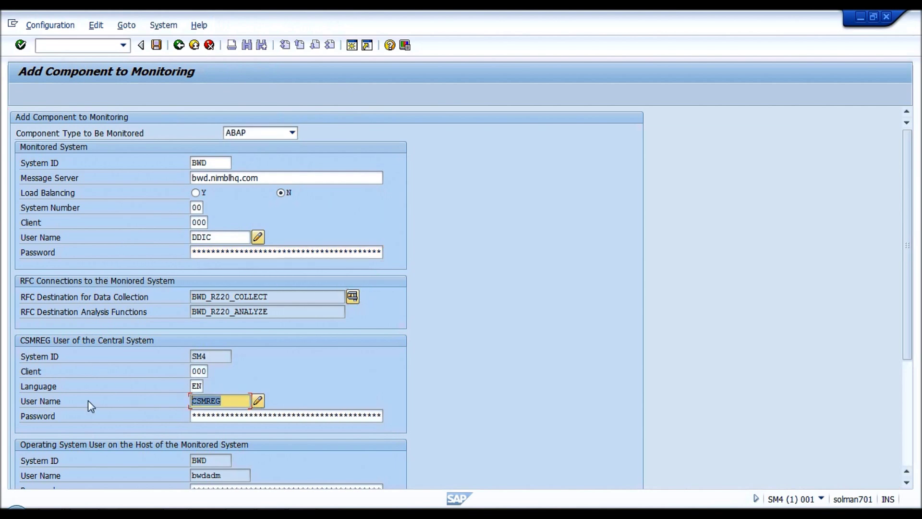
text(solman)
key(Down)
key(Return)
double_click(197, 371)
text(100)
key(Tab)
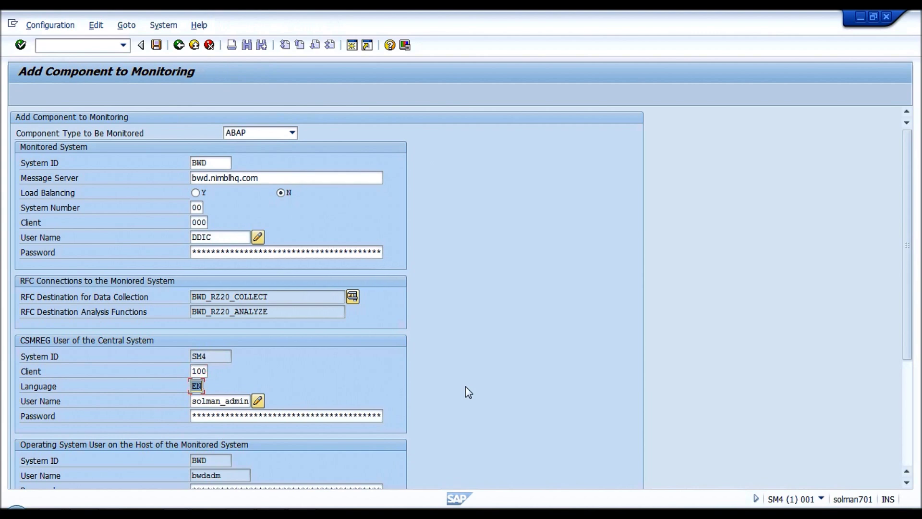
key(Tab)
Enter the passwords and save the BWD entry, creating RFC destinations BWD_RZ20_COLLECT and BWD_RZ20_ANALYZE
drag(905, 241, 905, 311)
key(Tab)
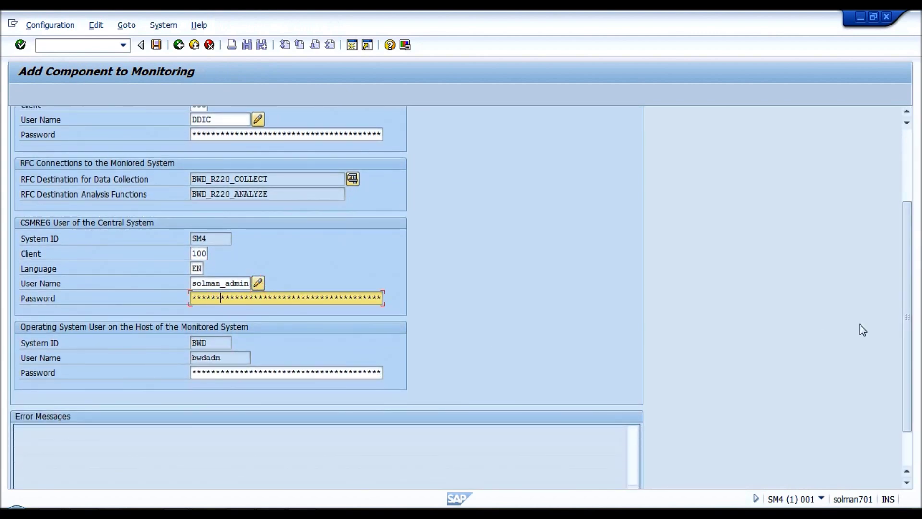
key(Tab)
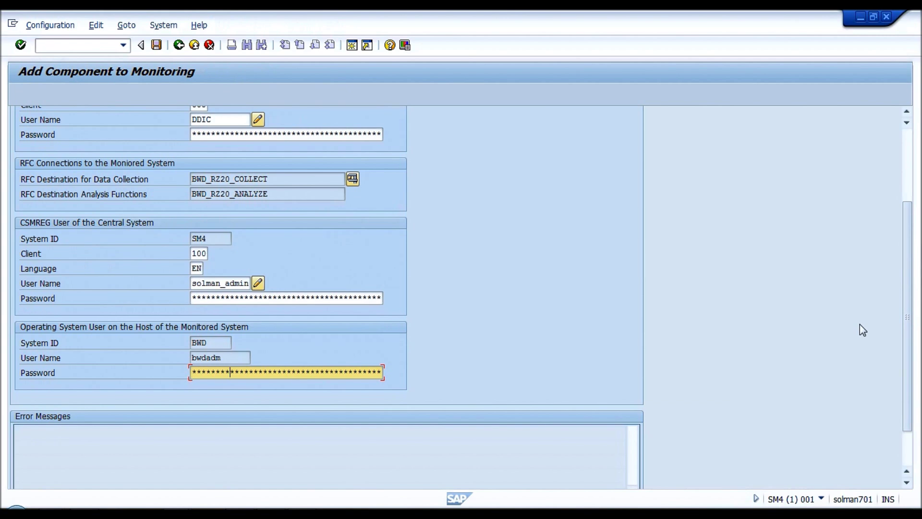
drag(906, 370, 905, 294)
key(Return)
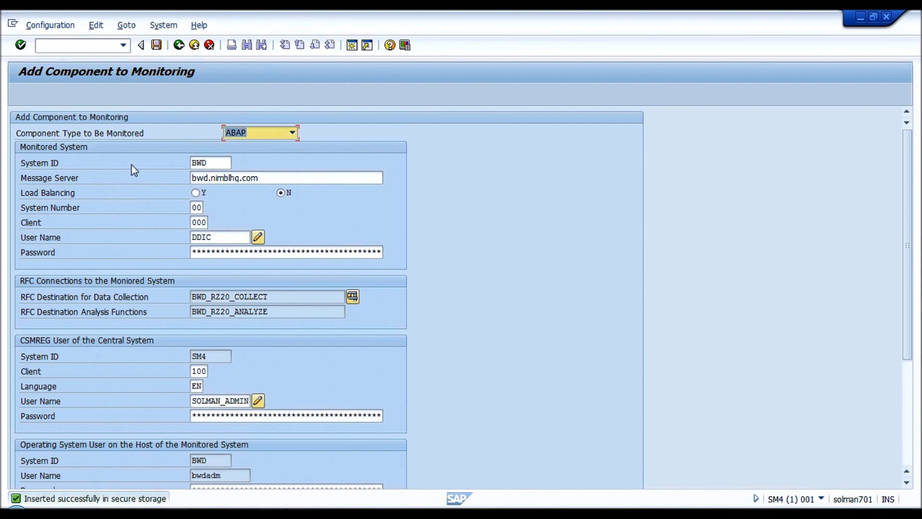
Return to the topology and check BWD's row and agent status
click(178, 46)
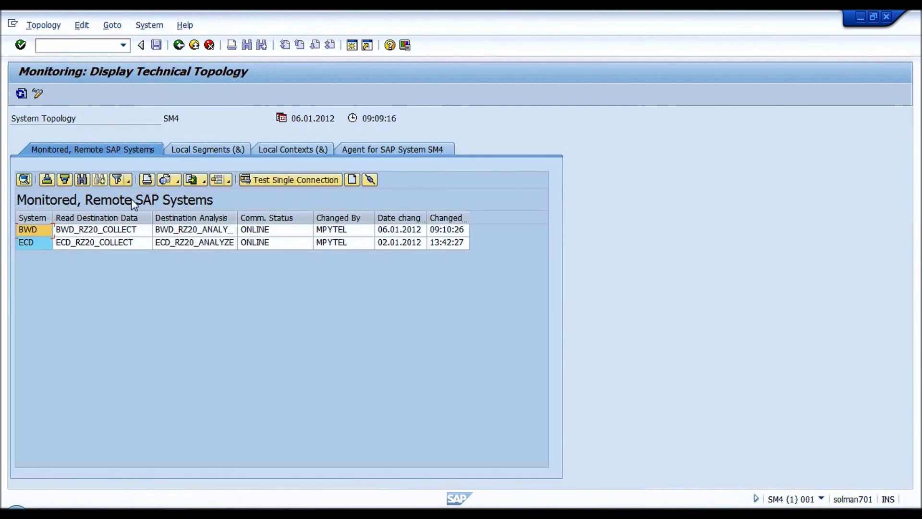
click(37, 230)
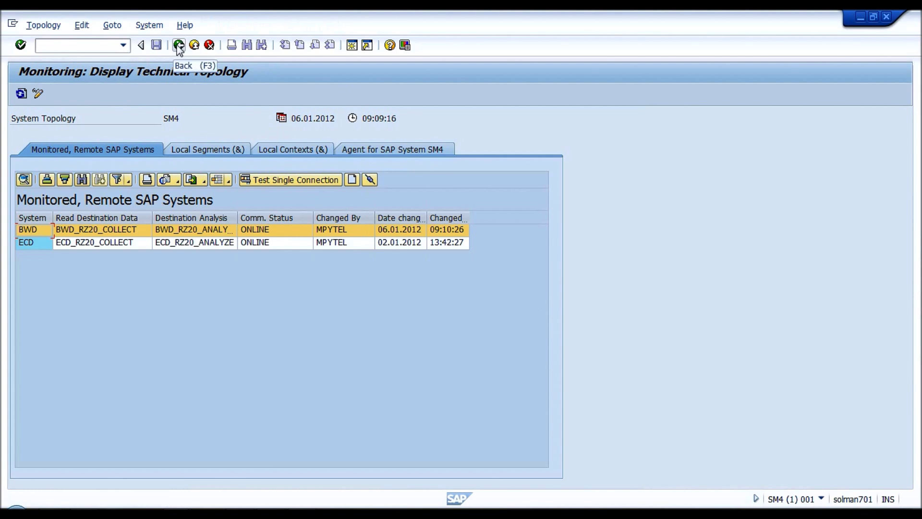
click(374, 150)
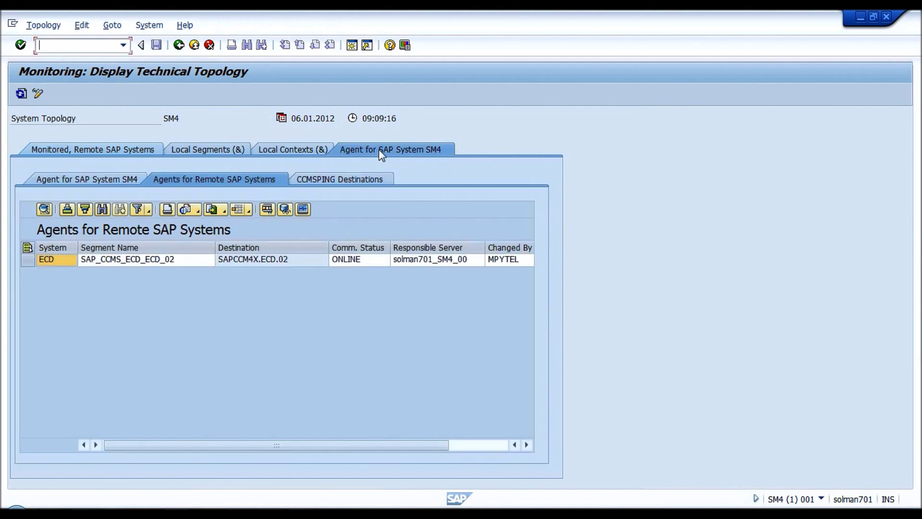
Open Manage Central Autoreactions from the central system configuration options
click(179, 45)
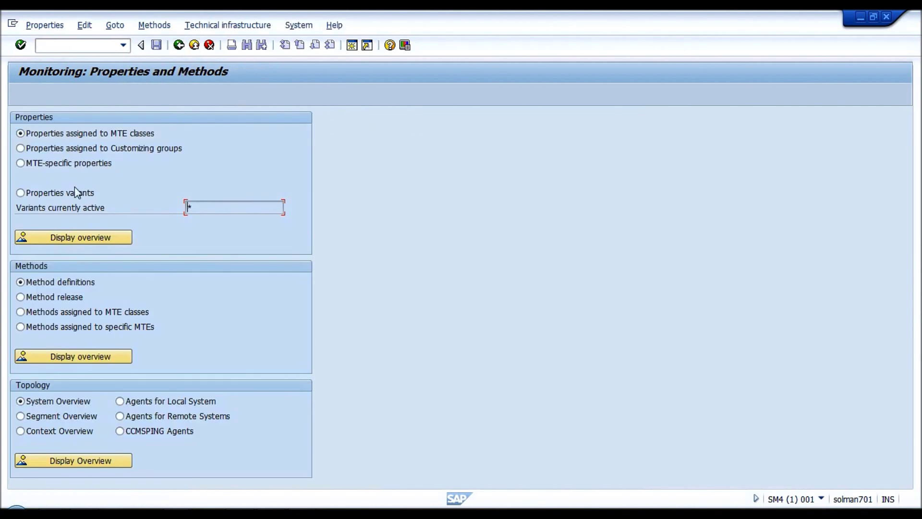
click(235, 26)
mouse_move(323, 60)
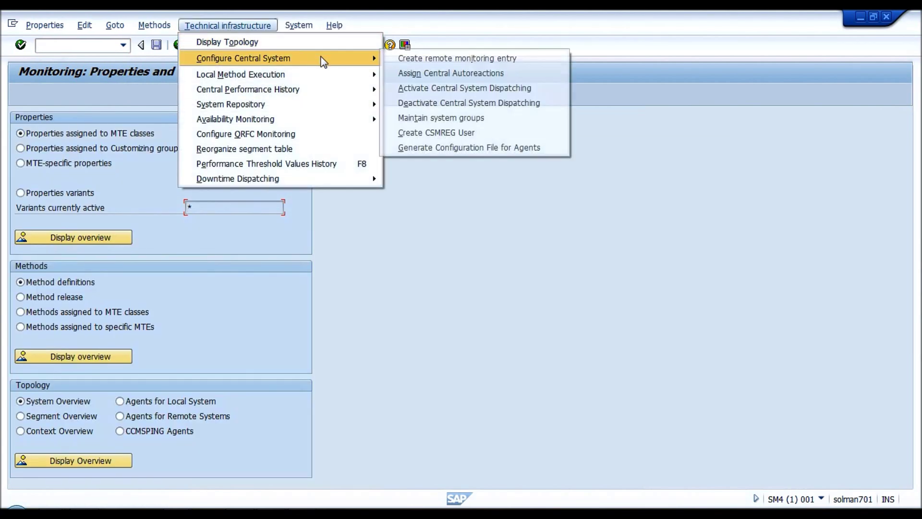
click(450, 74)
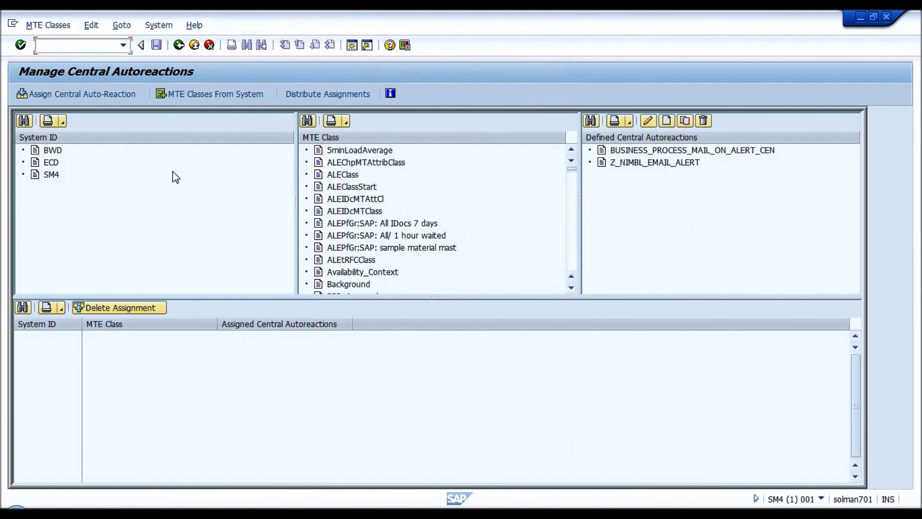
Select system BWD and search the MTE class list for 'Backup'
click(52, 151)
key(ctrl+f)
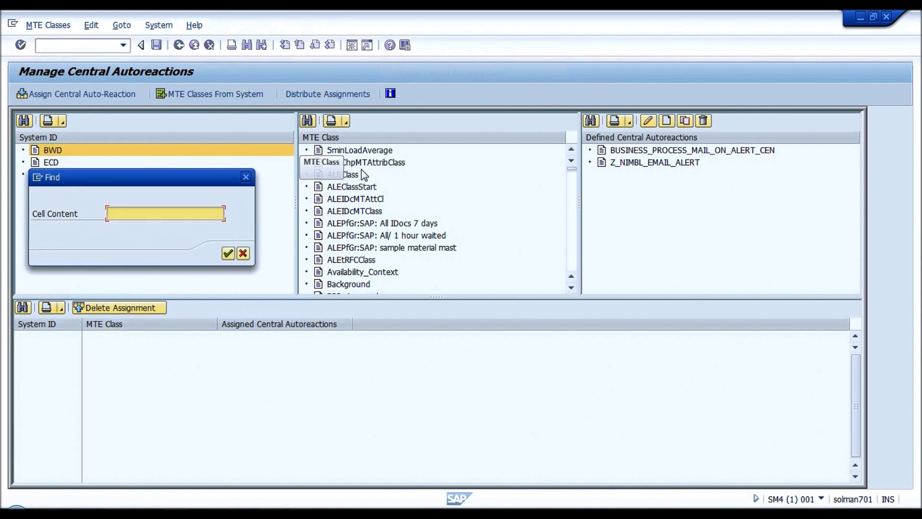
text(Backup)
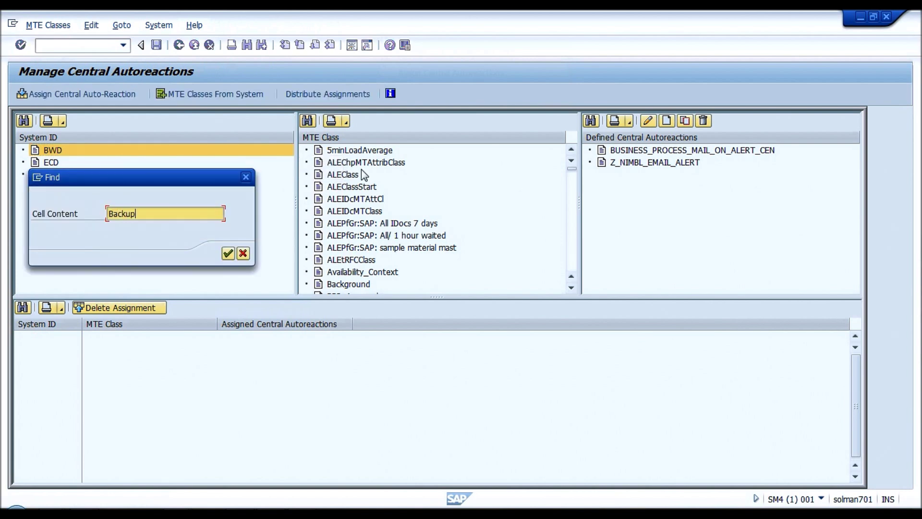
key(Return)
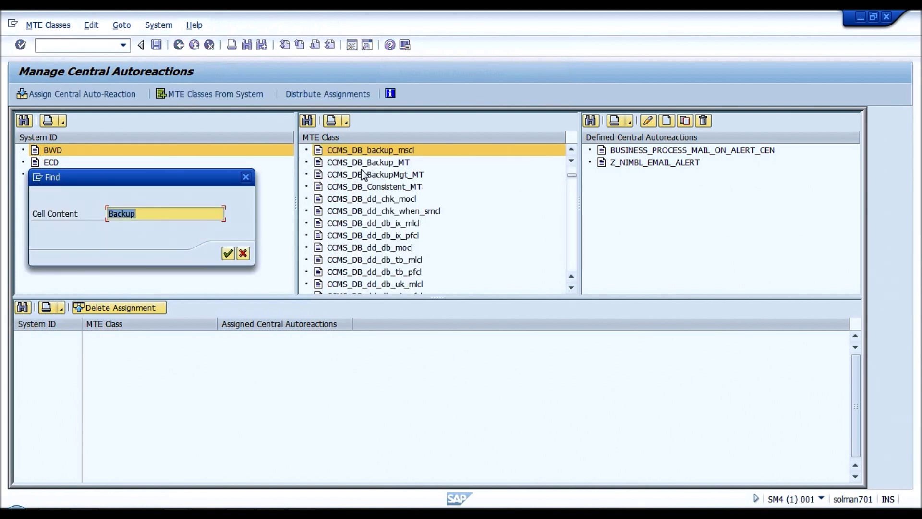
click(228, 254)
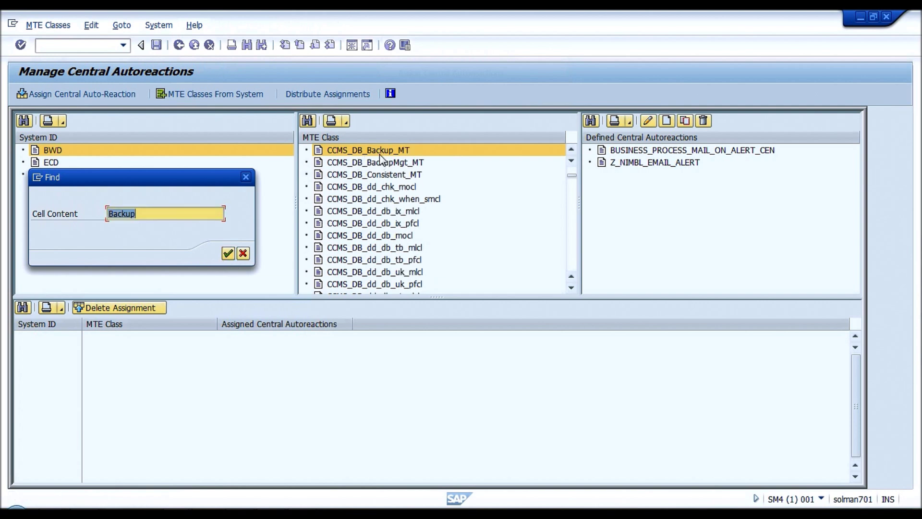
click(243, 253)
Select MTE class CCMS_DB_backup_mscl and the Z_NIMBL_EMAIL_ALERT auto-reaction
click(571, 149)
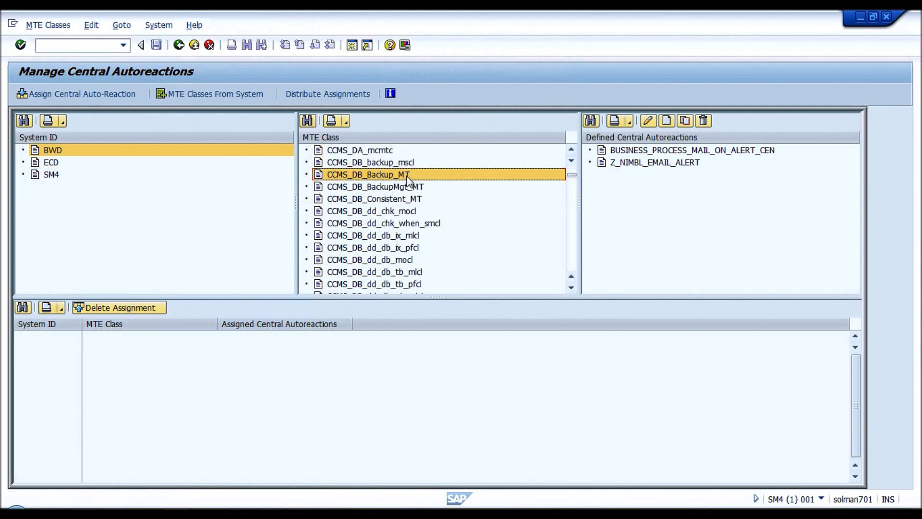
key(Up)
click(624, 162)
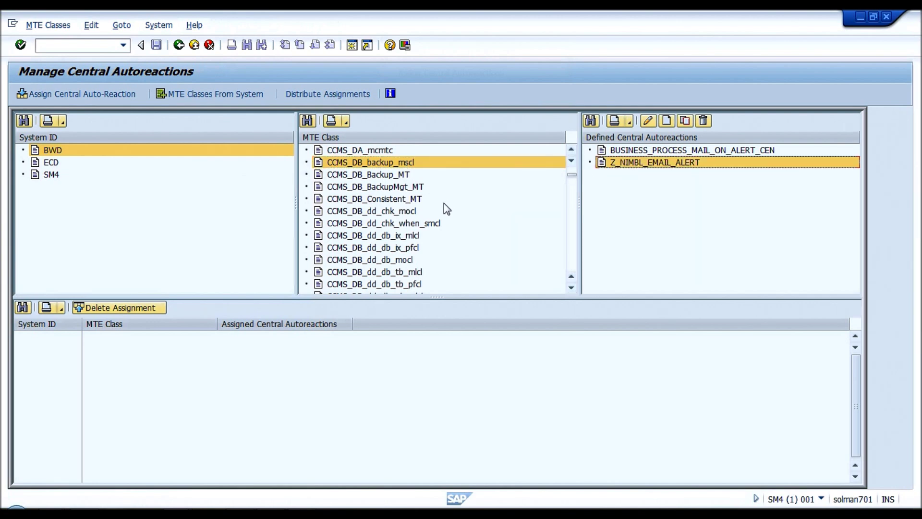
Review the Z_NIMBL_EMAIL_ALERT method's email parameters, such as recipient and recipient type
double_click(646, 164)
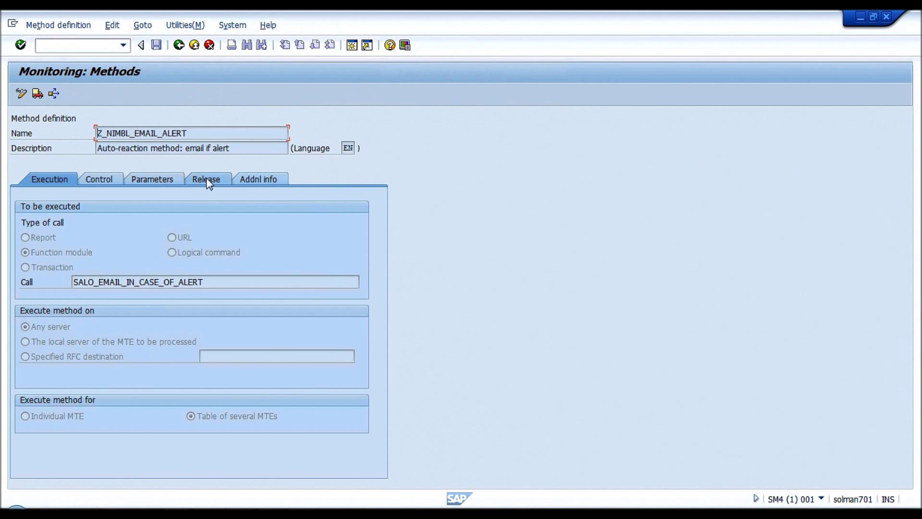
click(169, 179)
key(Tab)
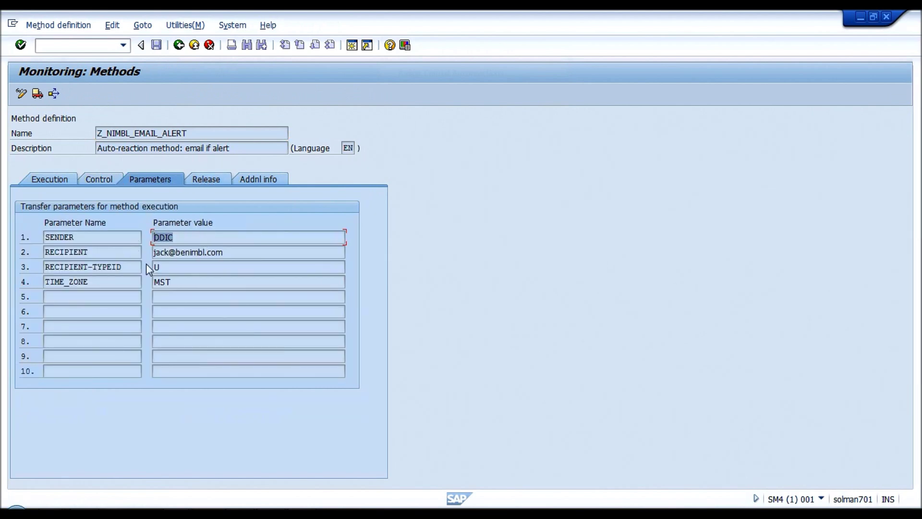
key(Tab)
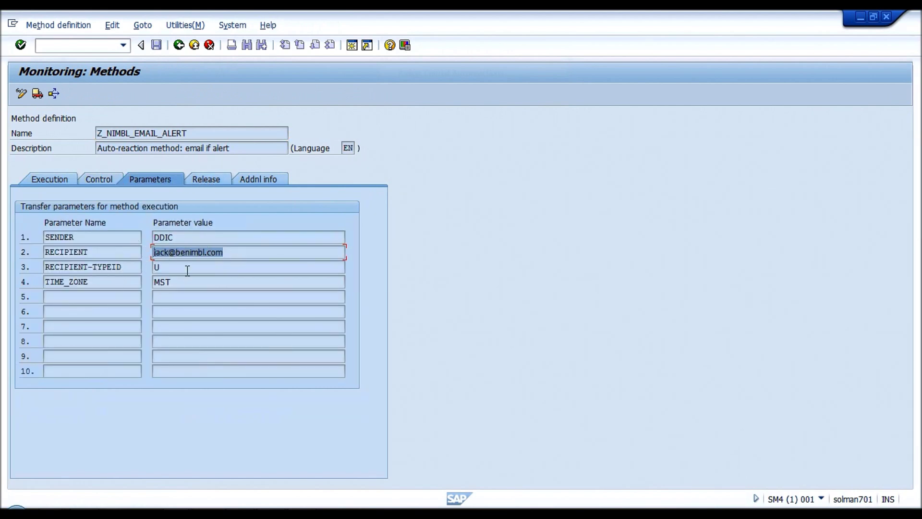
key(Tab)
key(Tab)
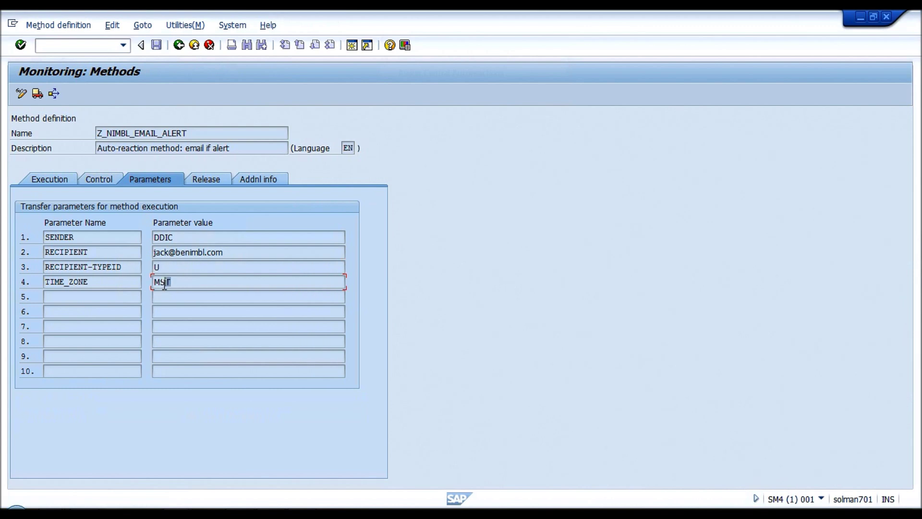
key(shift+Tab)
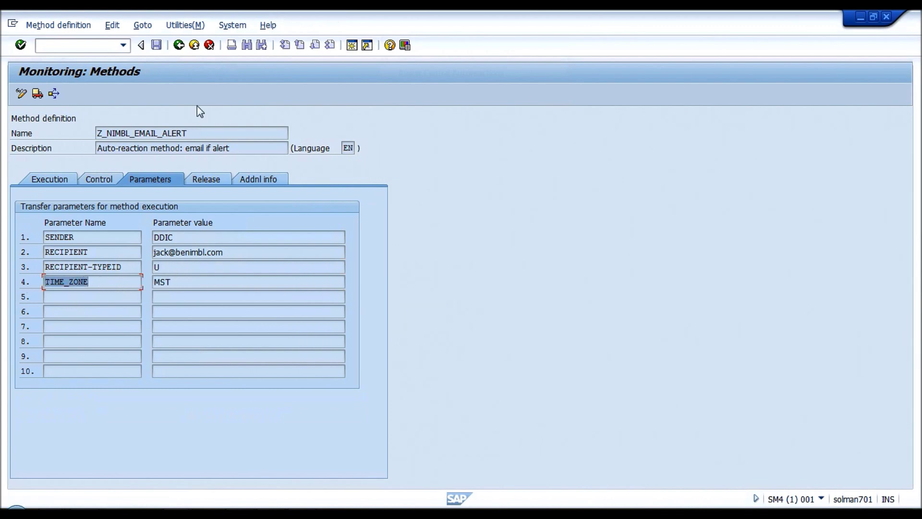
click(194, 45)
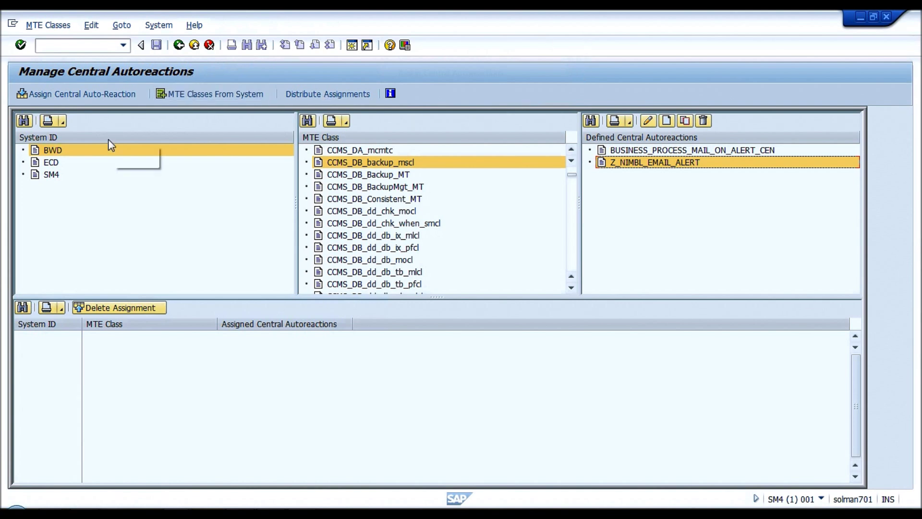
Assign it to BWD's backup class with immediate distribution, acknowledging both job notices
click(92, 94)
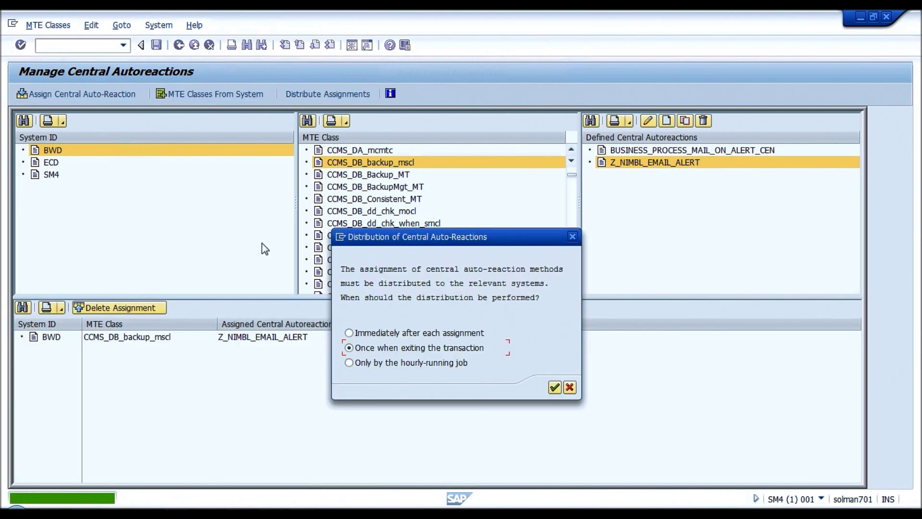
click(420, 333)
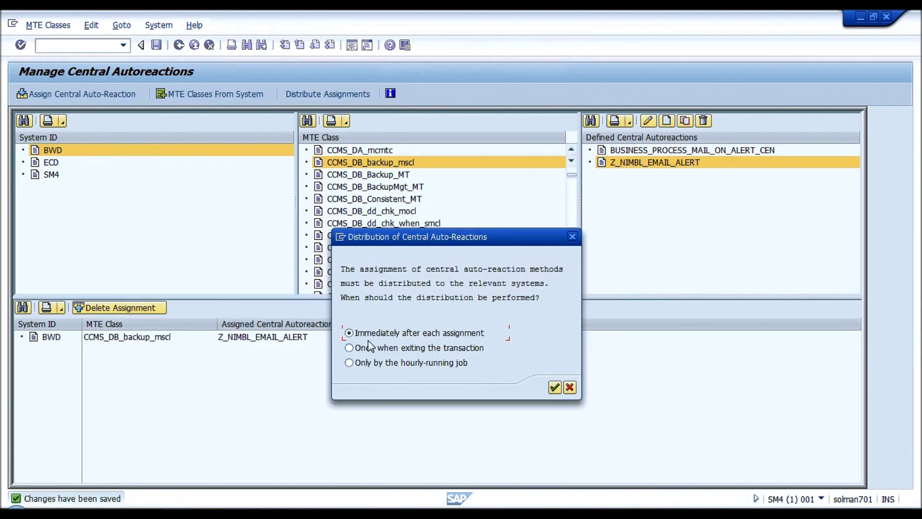
click(553, 387)
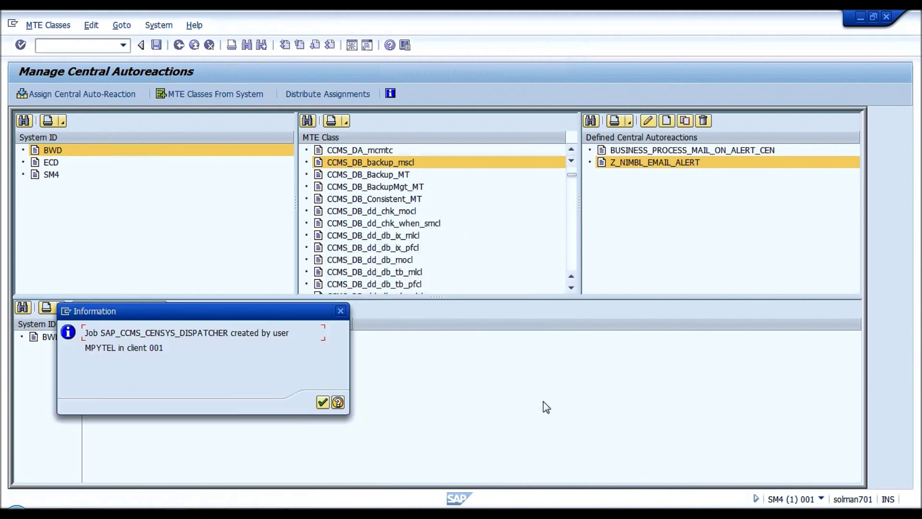
click(322, 403)
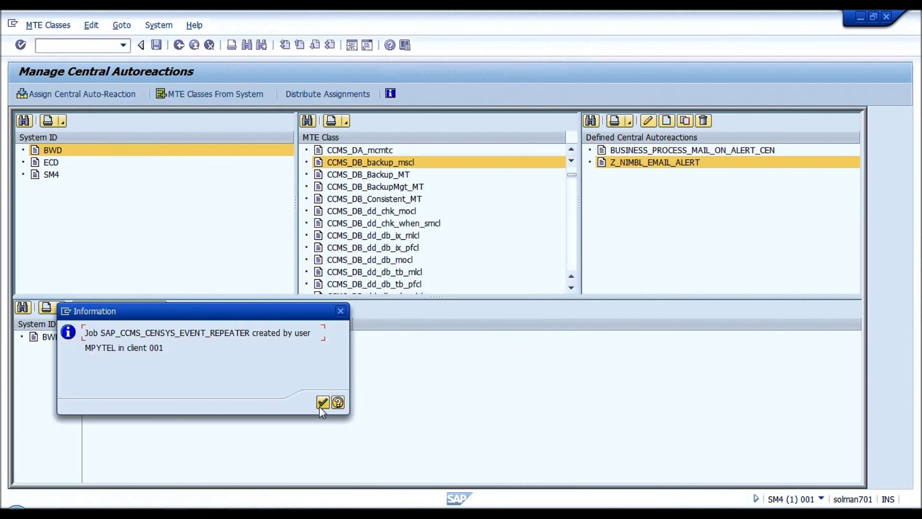
click(322, 402)
click(153, 338)
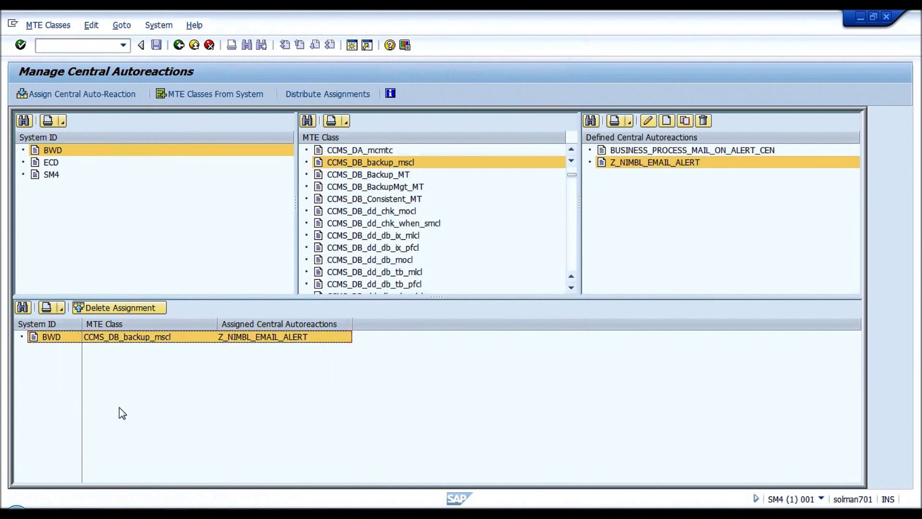
Assign Z_NIMBL_EMAIL_ALERT to FilesystemFreeSpace on both BWD and ECD
key(ctrl+f)
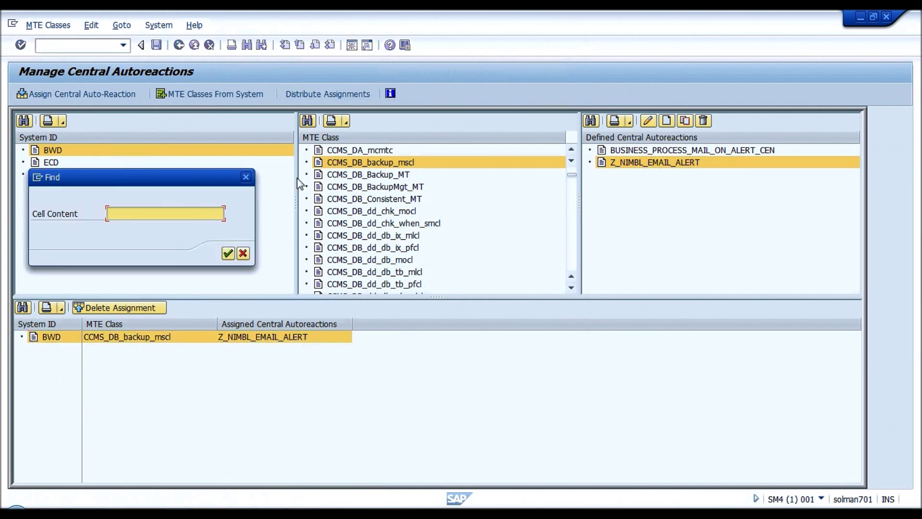
text(FreeSpace)
key(Return)
key(Return)
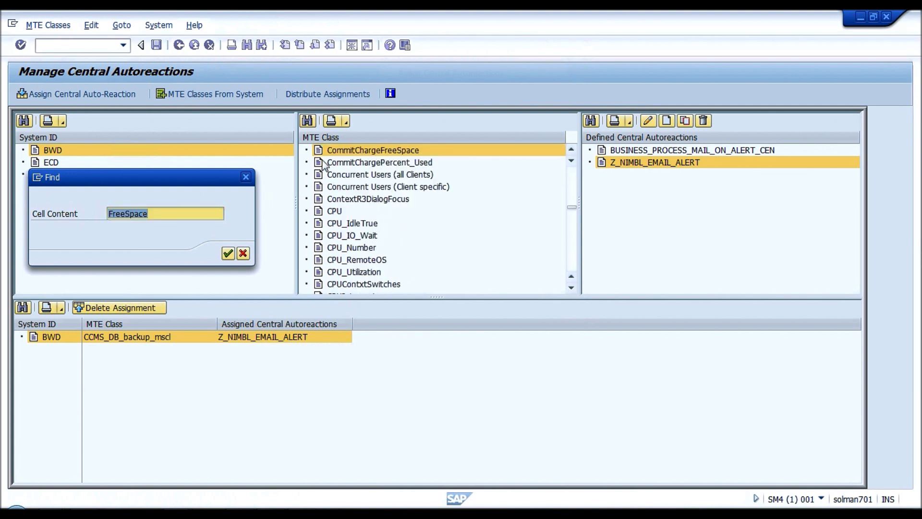
key(Return)
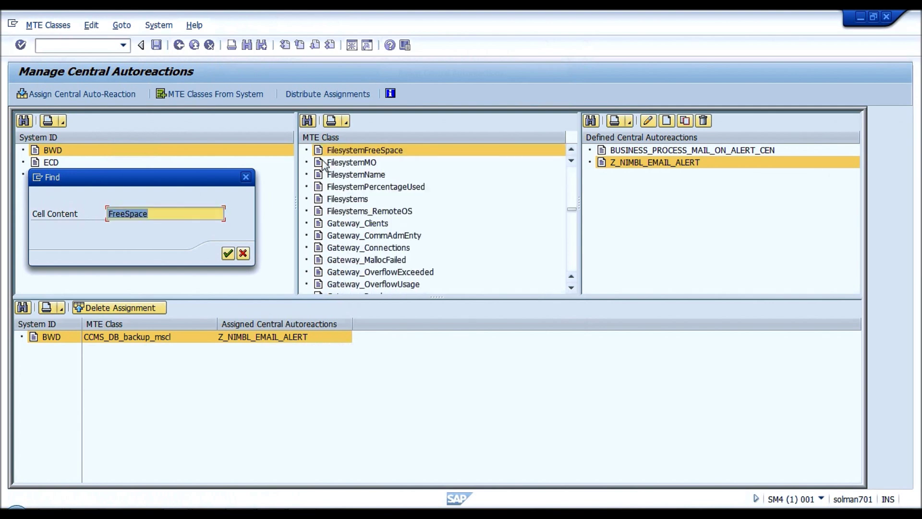
click(244, 253)
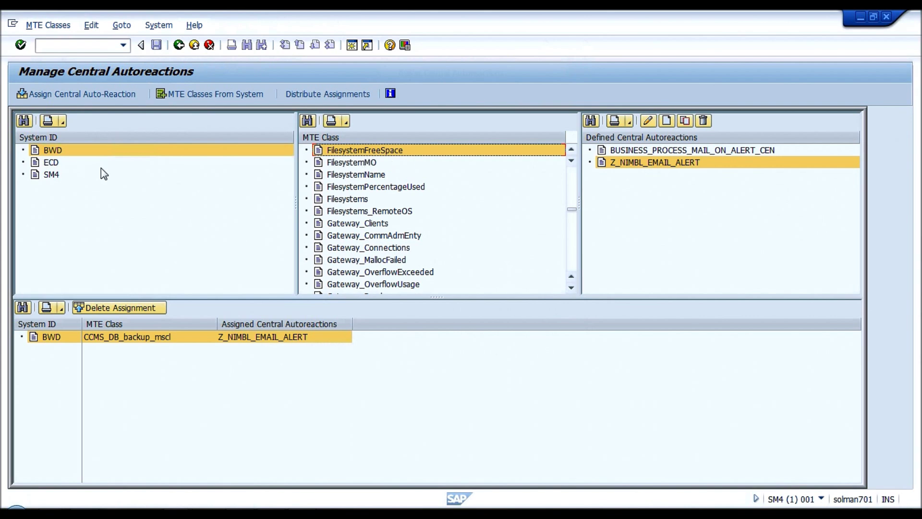
ctrl+click(67, 164)
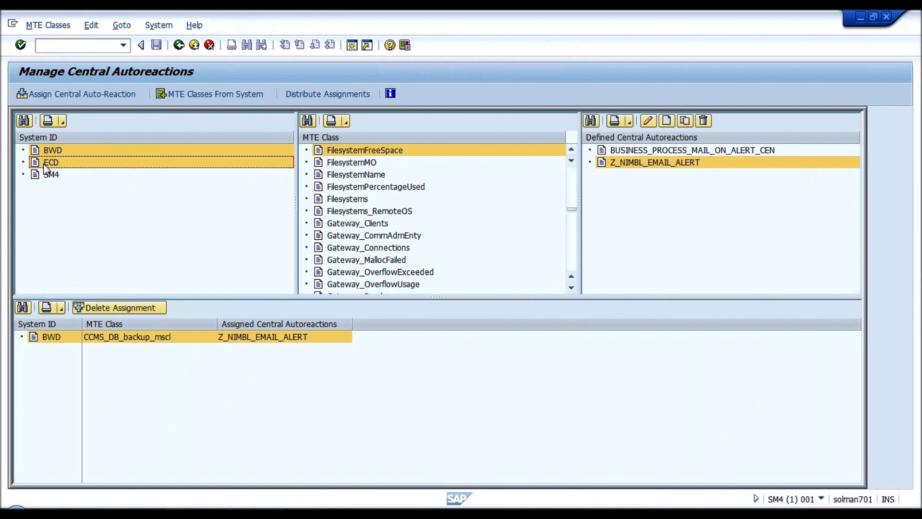
click(46, 95)
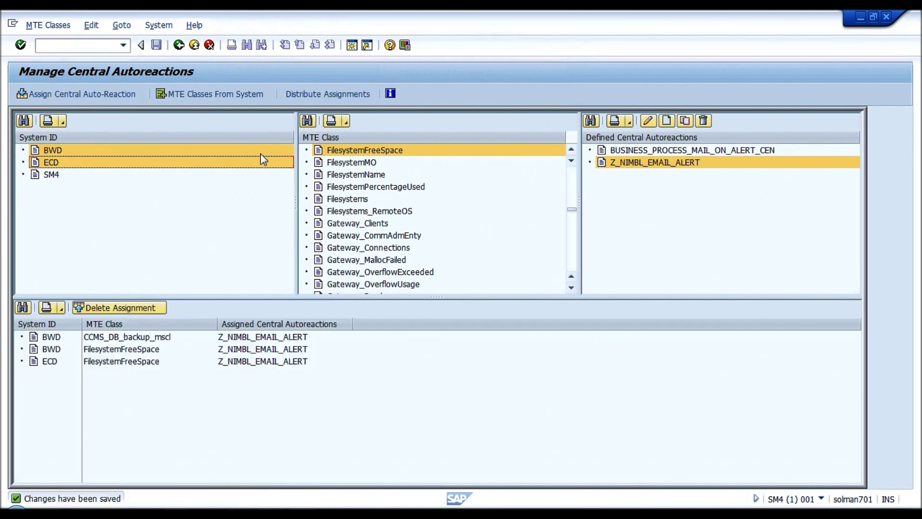
click(109, 351)
click(113, 361)
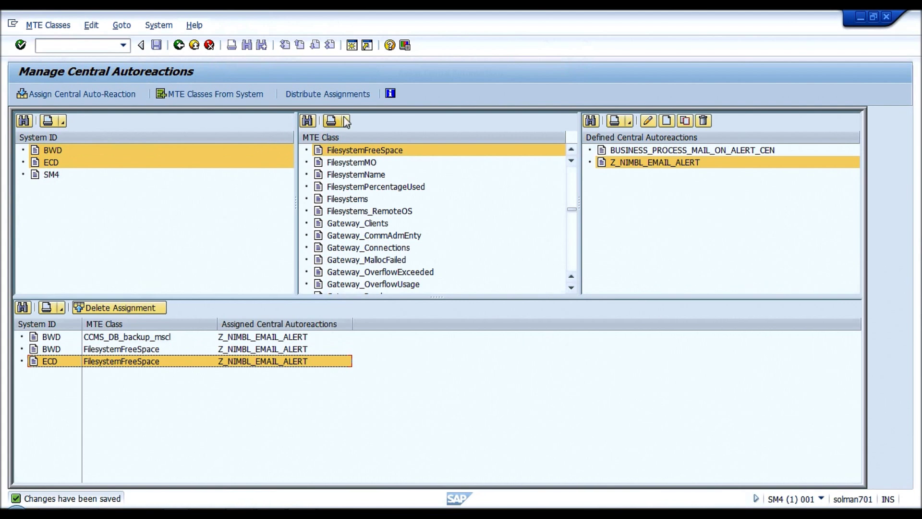
Assign Z_NIMBL_EMAIL_ALERT to the R3AbapShortdumps class on BWD only
click(307, 121)
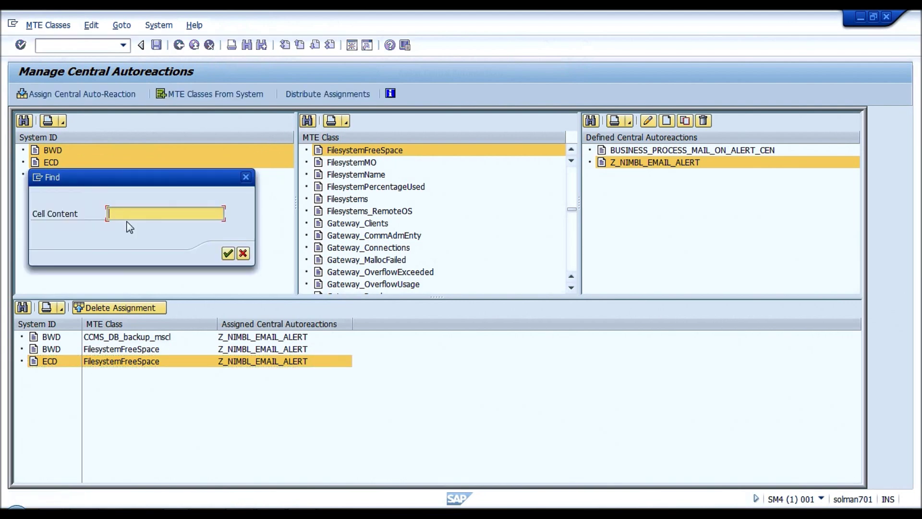
text(Dumps)
key(Return)
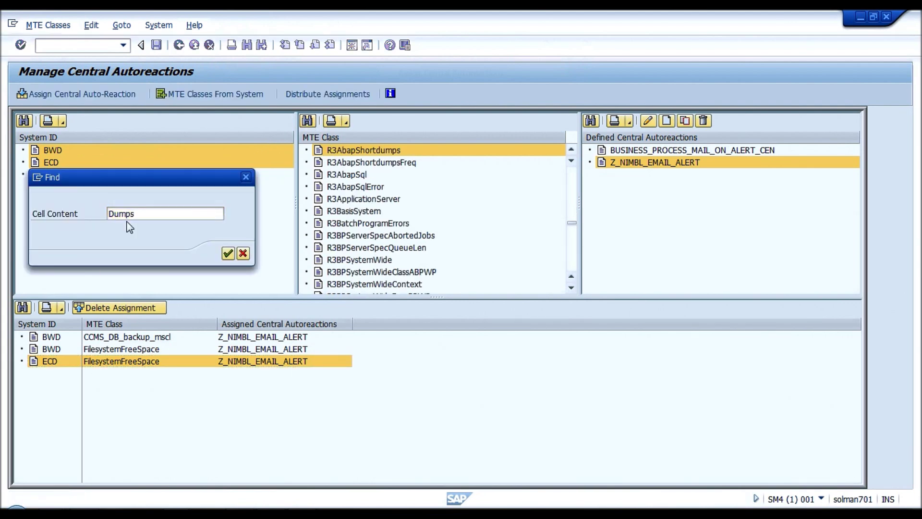
click(243, 253)
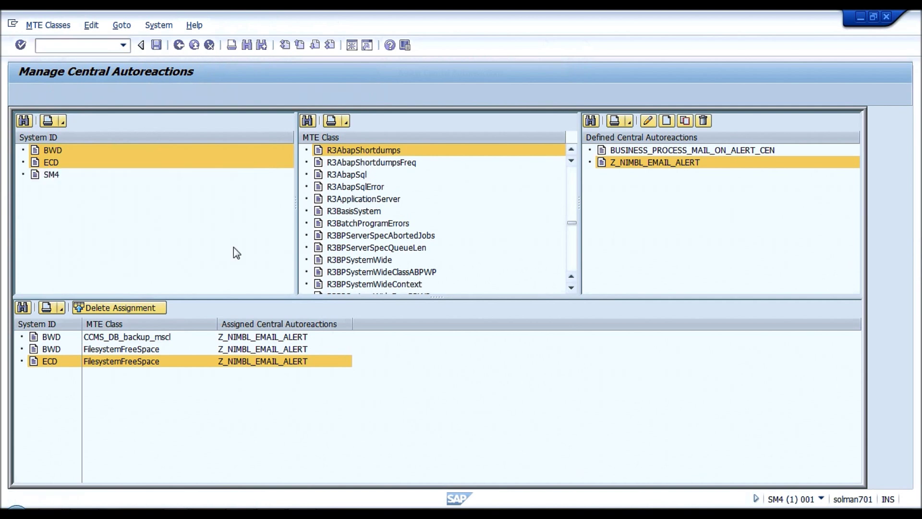
click(53, 150)
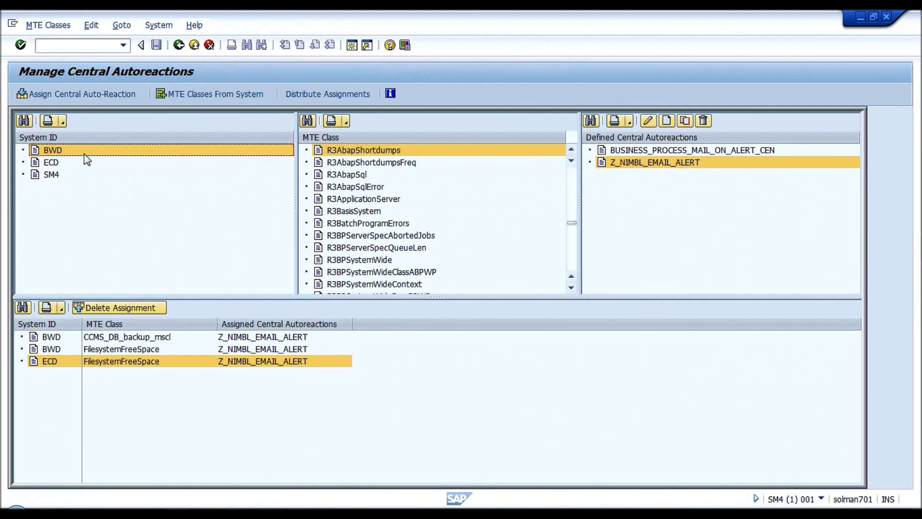
click(363, 152)
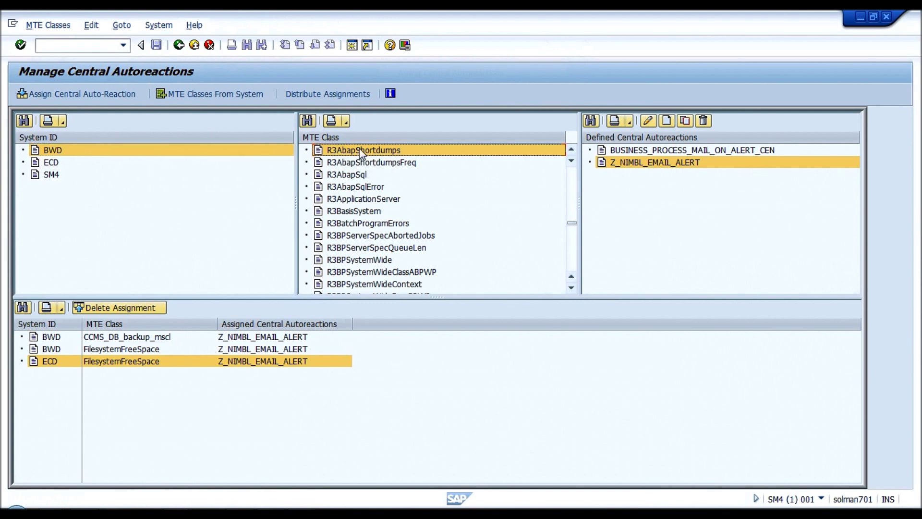
click(630, 166)
click(64, 95)
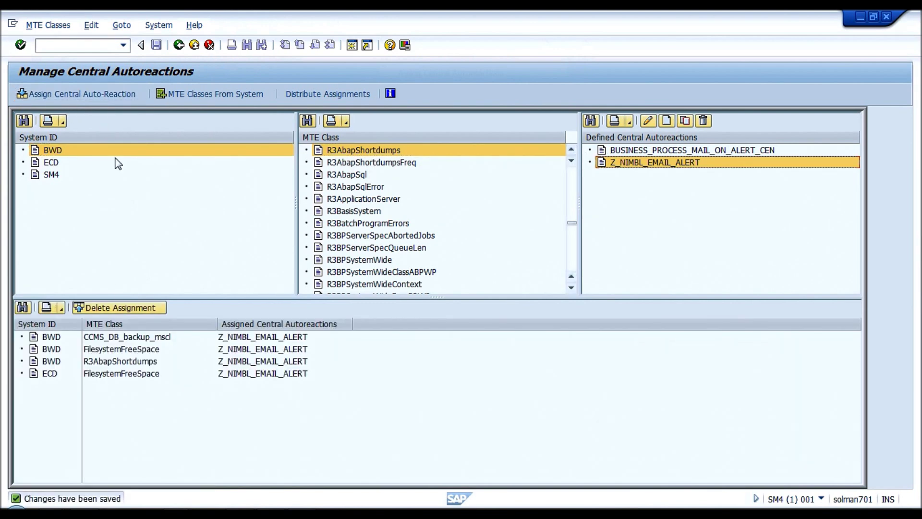
Back out to Easy Access and open the CCMS monitor sets with RZ20
click(179, 46)
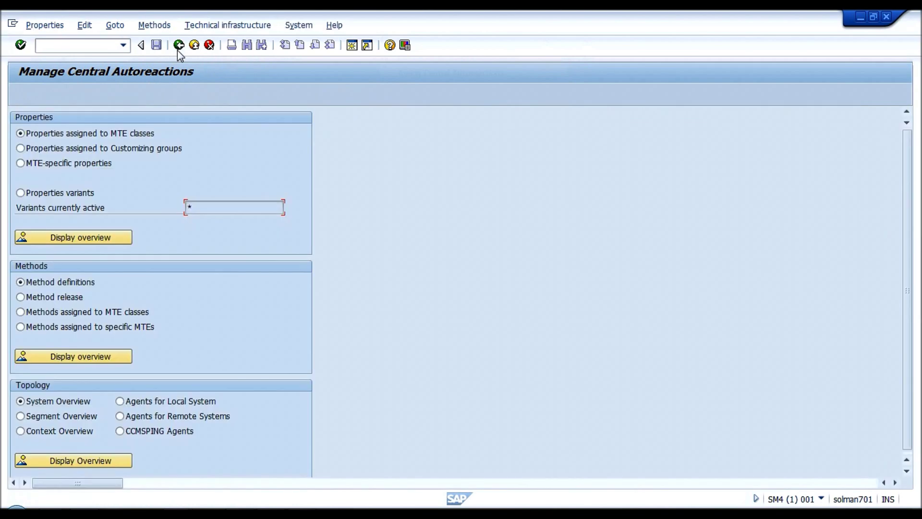
click(179, 45)
click(179, 45)
text(rz20)
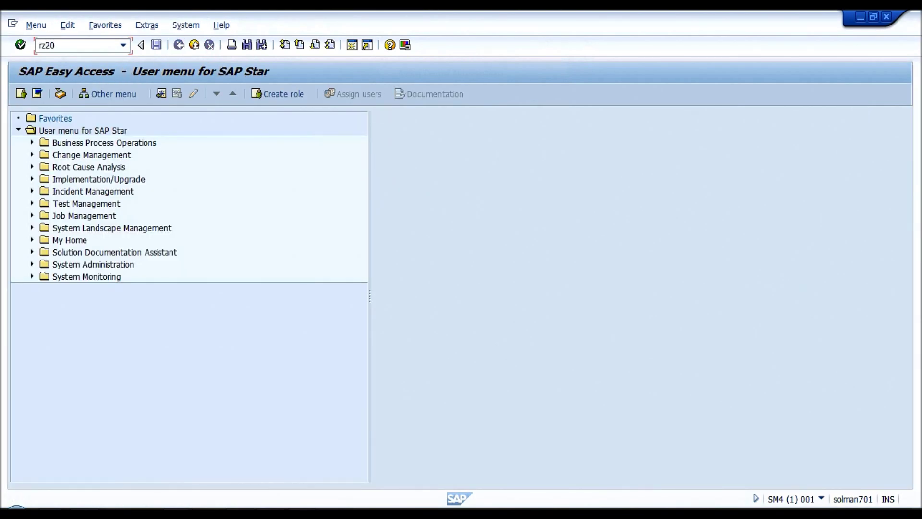
key(Return)
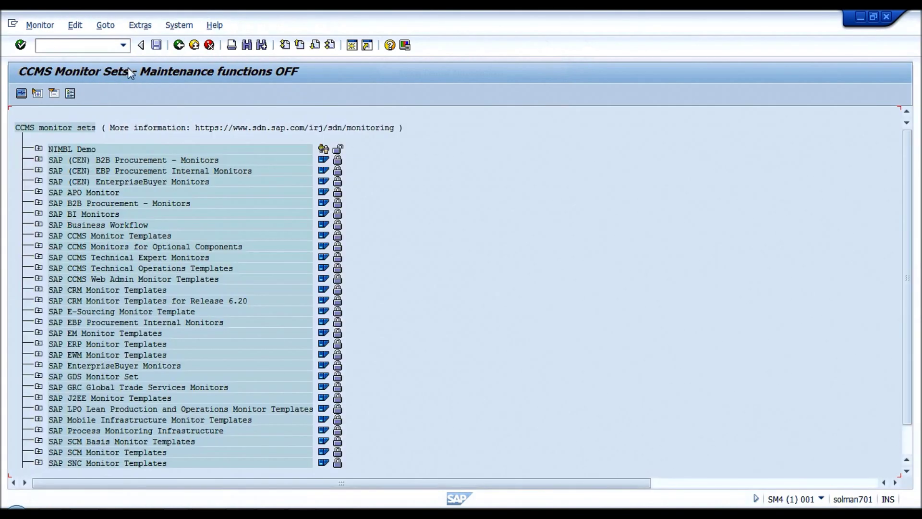
Expand NIMBL Demo, select Entire System, and activate the maintenance function
click(38, 149)
click(91, 171)
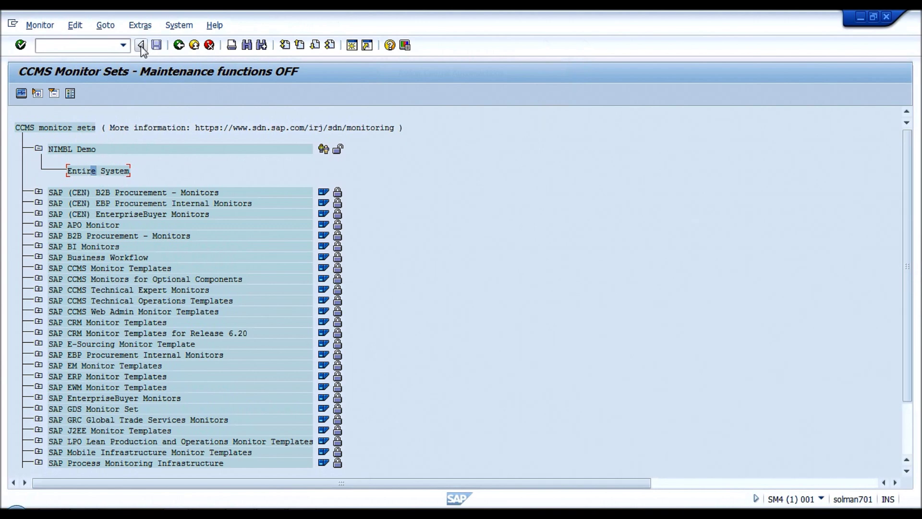
click(140, 25)
click(162, 57)
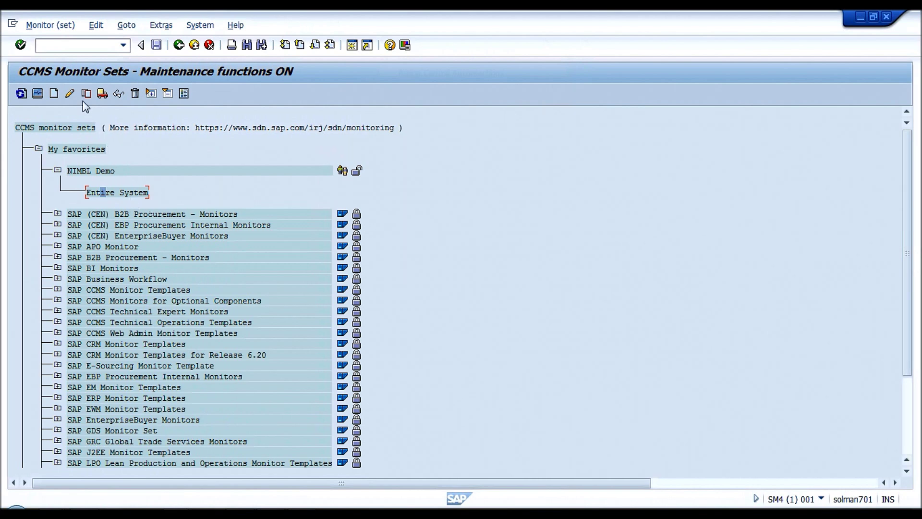
click(70, 93)
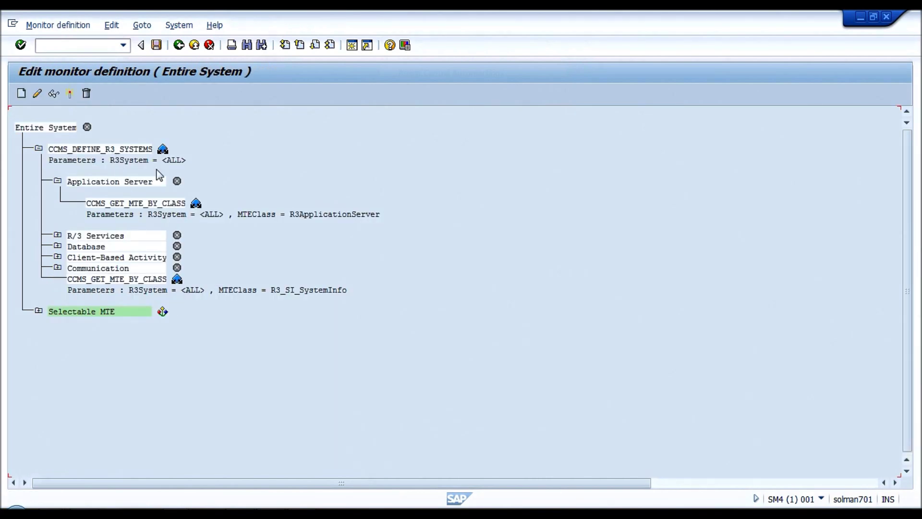
double_click(176, 161)
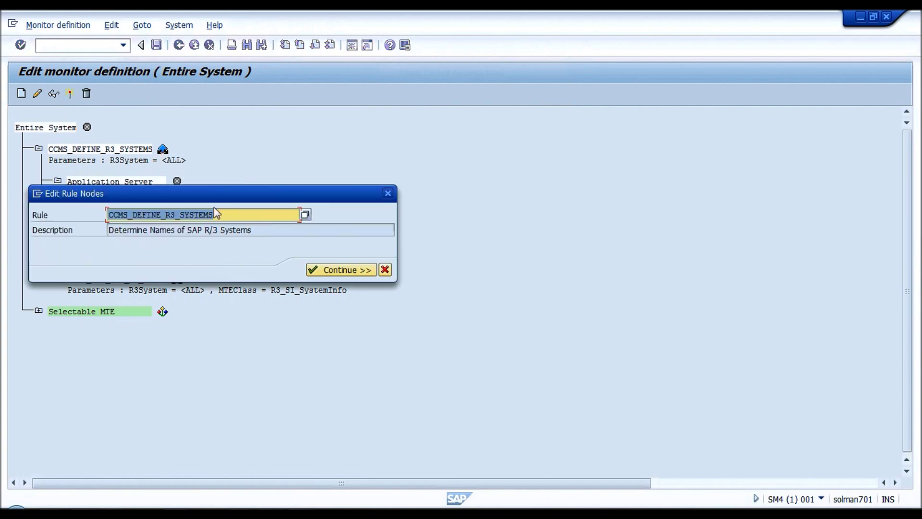
click(338, 273)
click(371, 208)
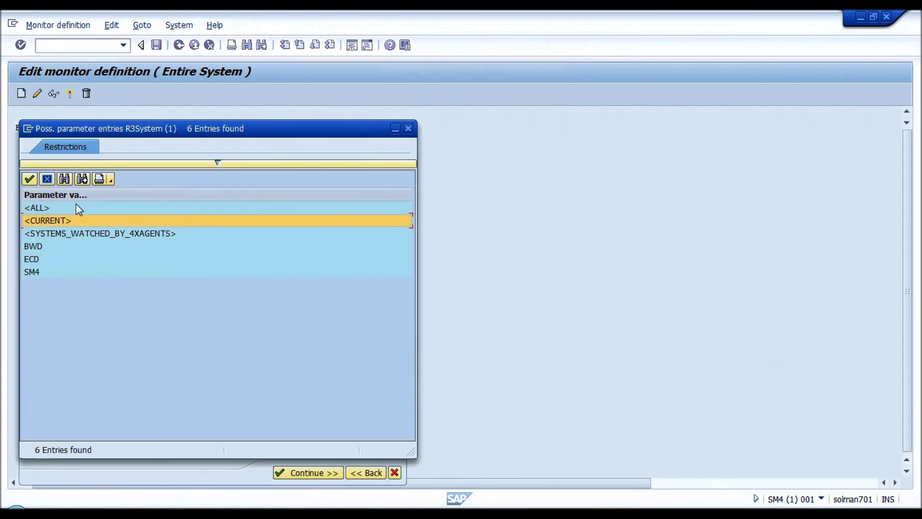
click(42, 247)
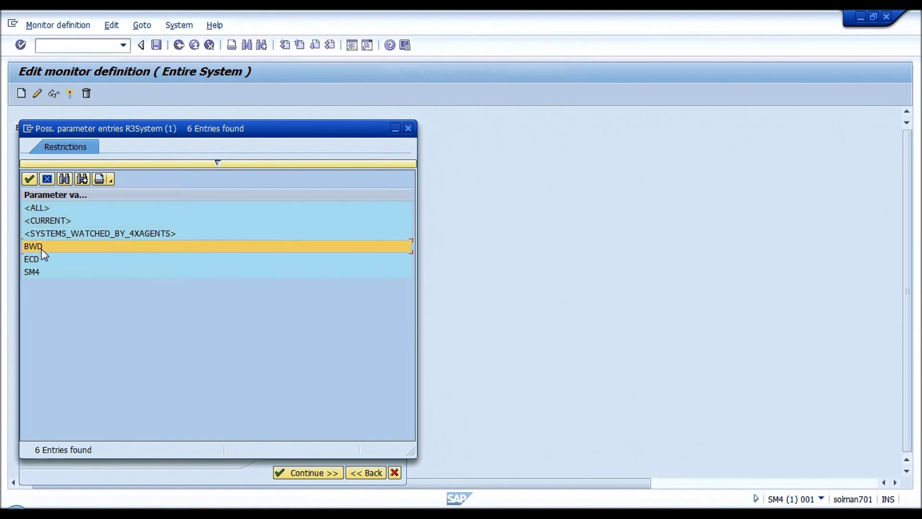
click(44, 259)
click(43, 207)
click(29, 179)
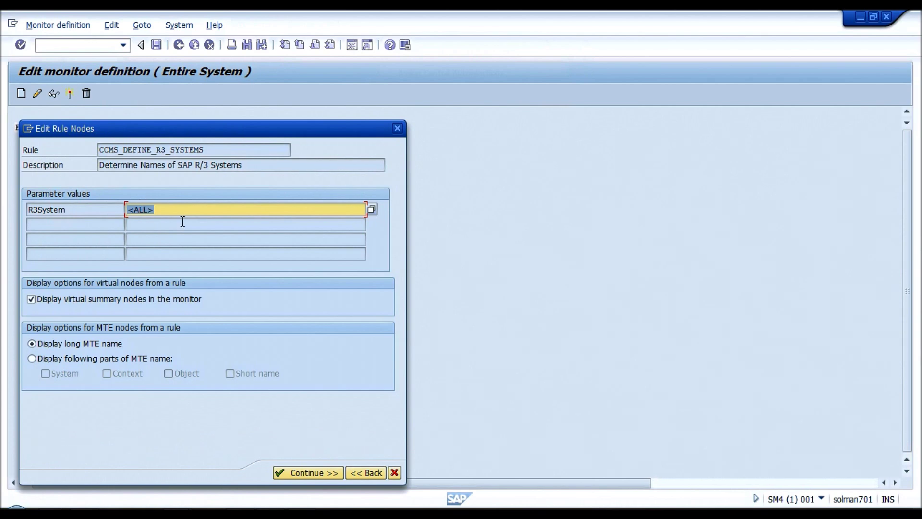
click(313, 472)
click(179, 45)
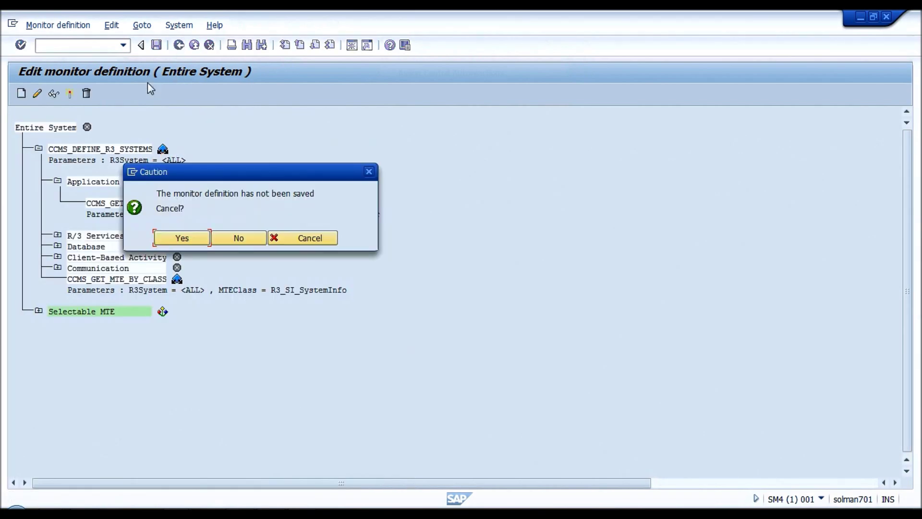
click(181, 239)
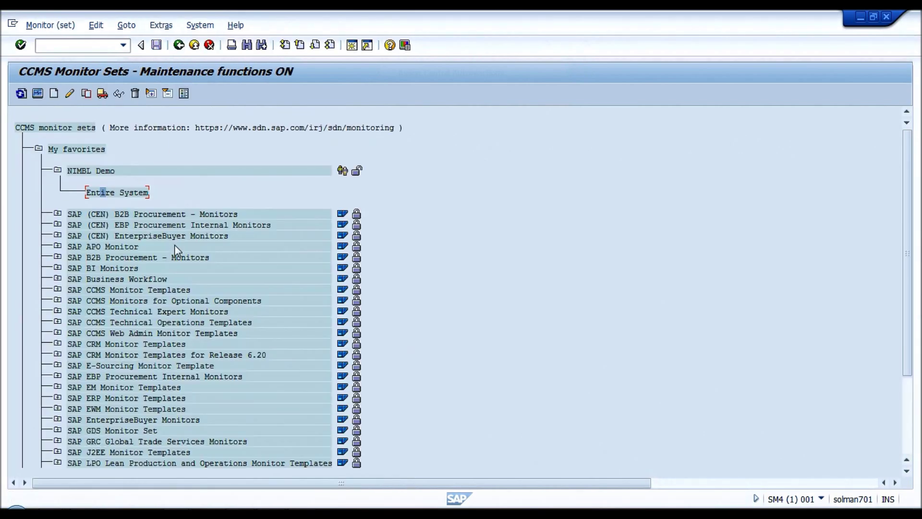
double_click(115, 193)
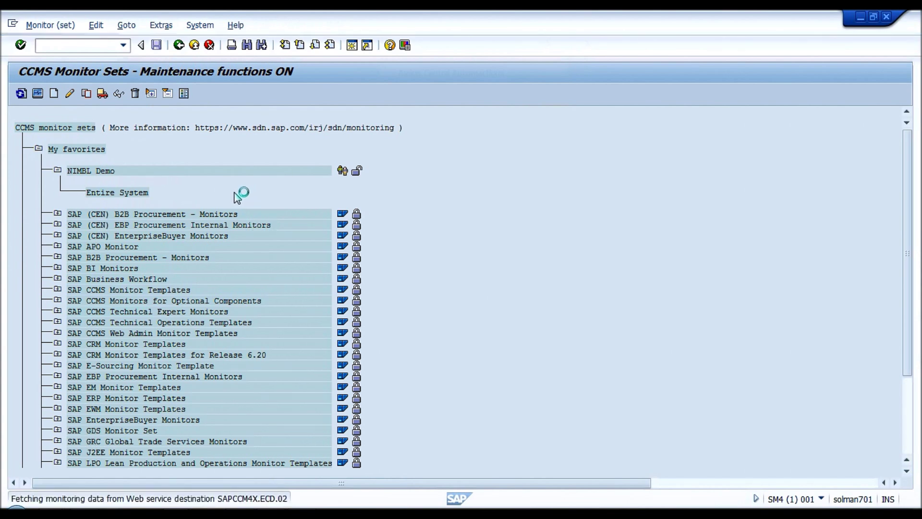
Drill into BWD_BWD_00's OperatingSystem Filesystems to view free space on drives C: and R:
click(38, 180)
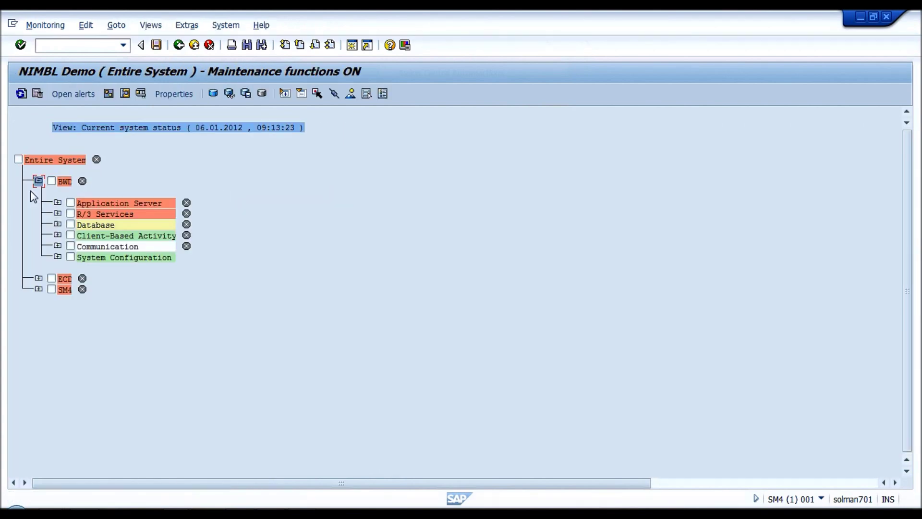
click(58, 202)
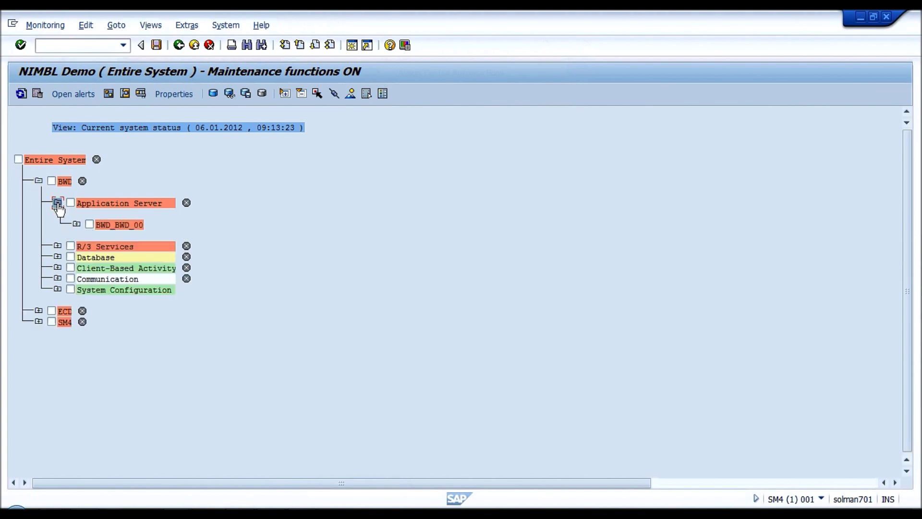
click(76, 224)
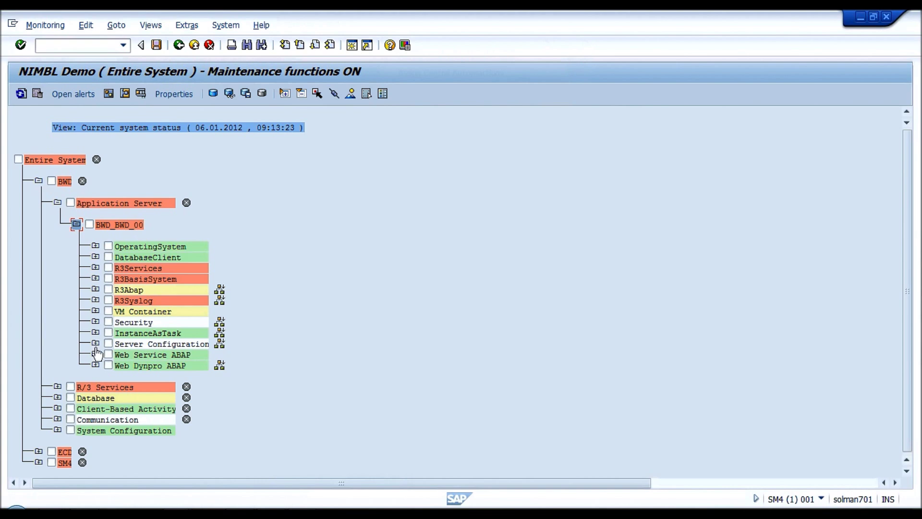
click(95, 245)
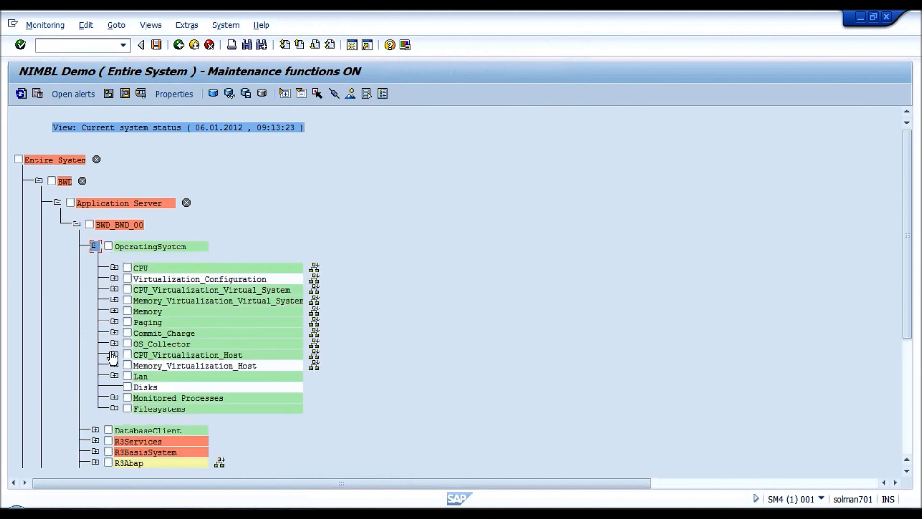
click(115, 409)
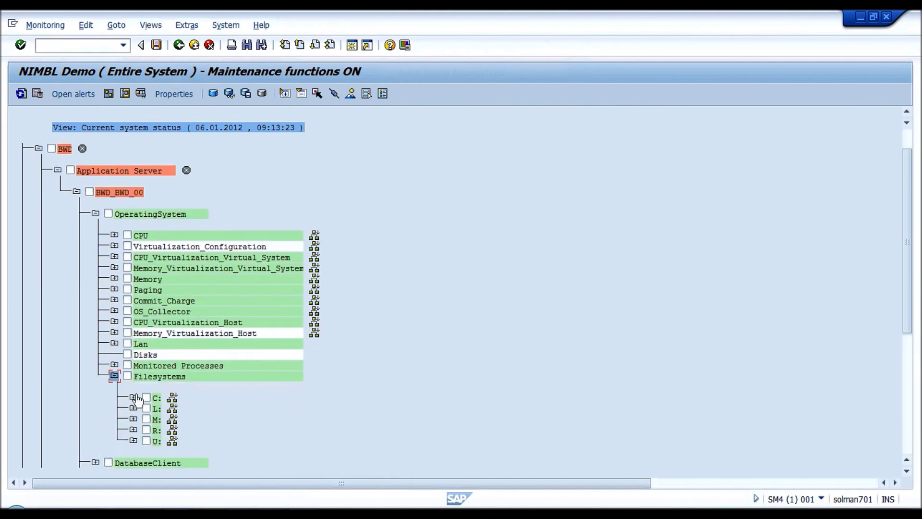
click(133, 397)
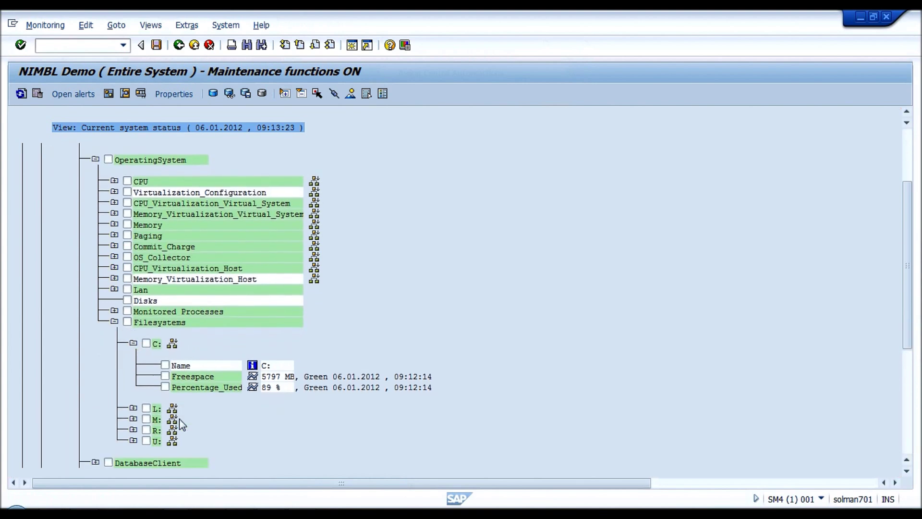
click(133, 419)
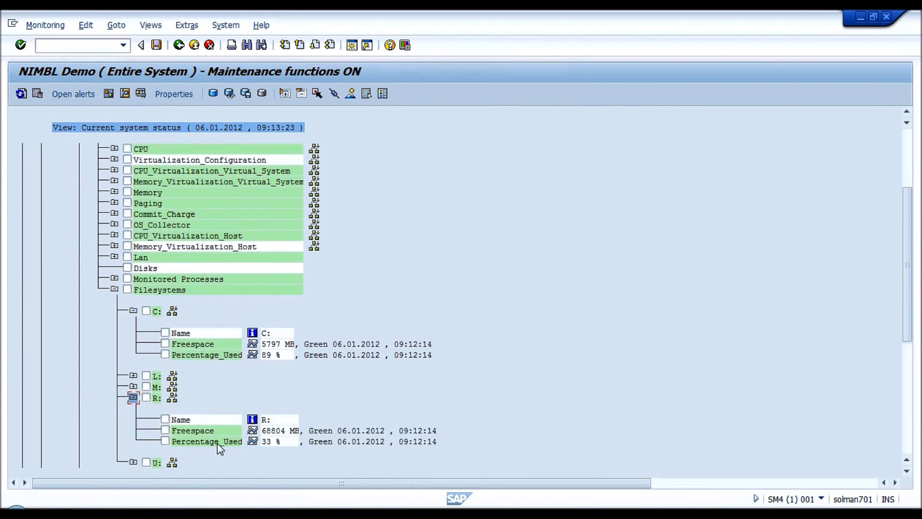
click(115, 289)
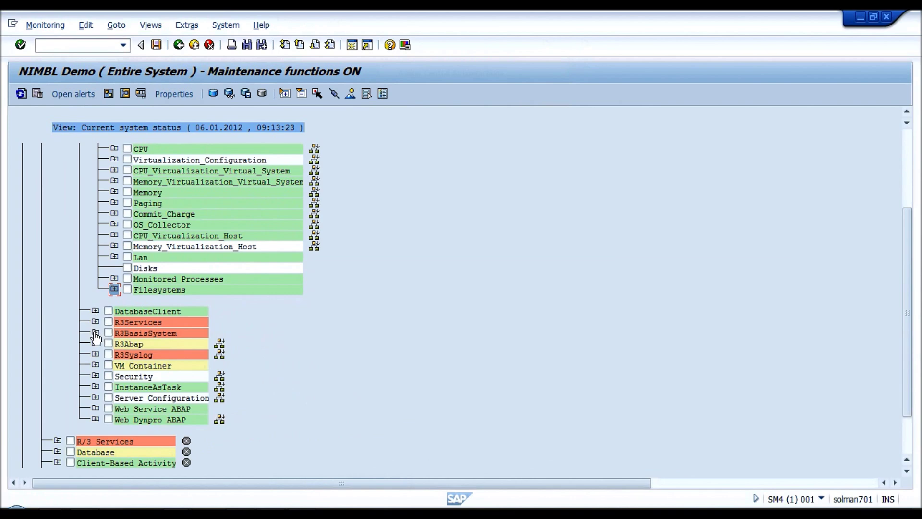
Expand R3BasisSystem > R3Services to view Dialog metrics, then return to monitor sets
click(95, 333)
click(96, 323)
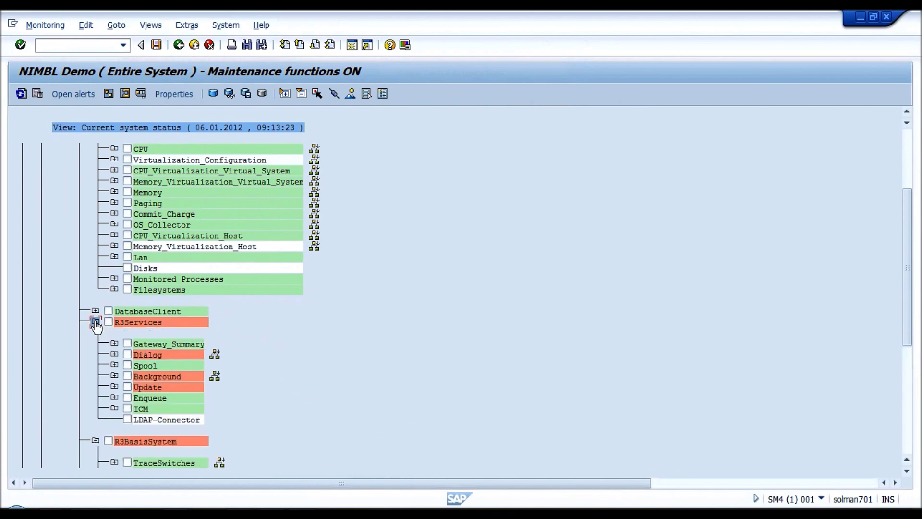
click(114, 354)
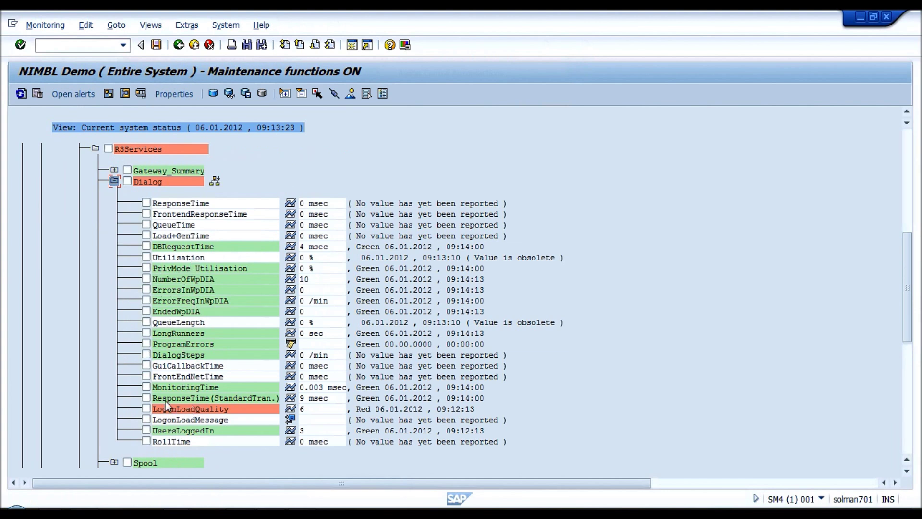
click(179, 45)
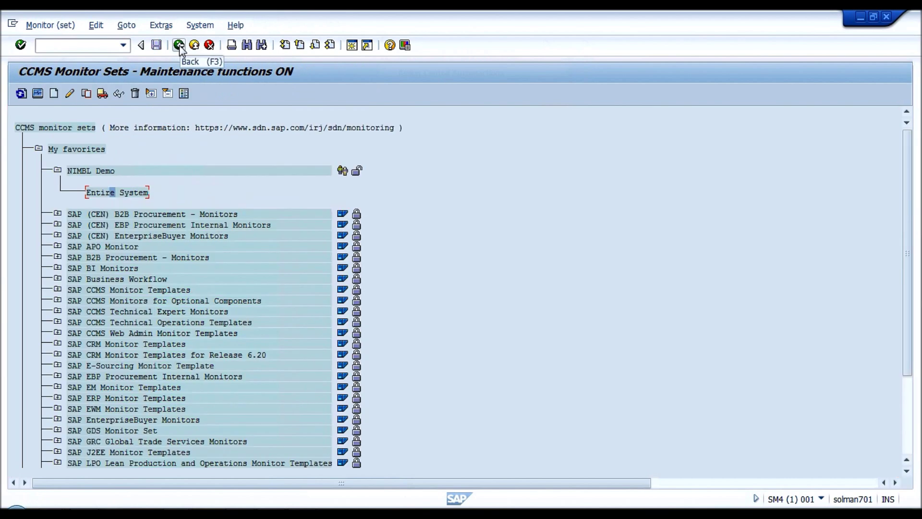
Return to Easy Access and run RZ21 to show the topology with BWD and ECD online
click(180, 45)
text(rz21)
key(Return)
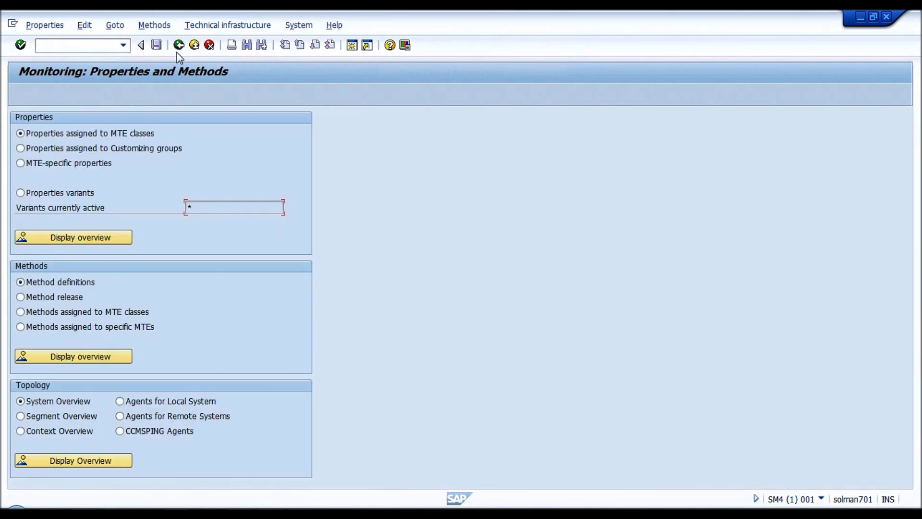
click(123, 460)
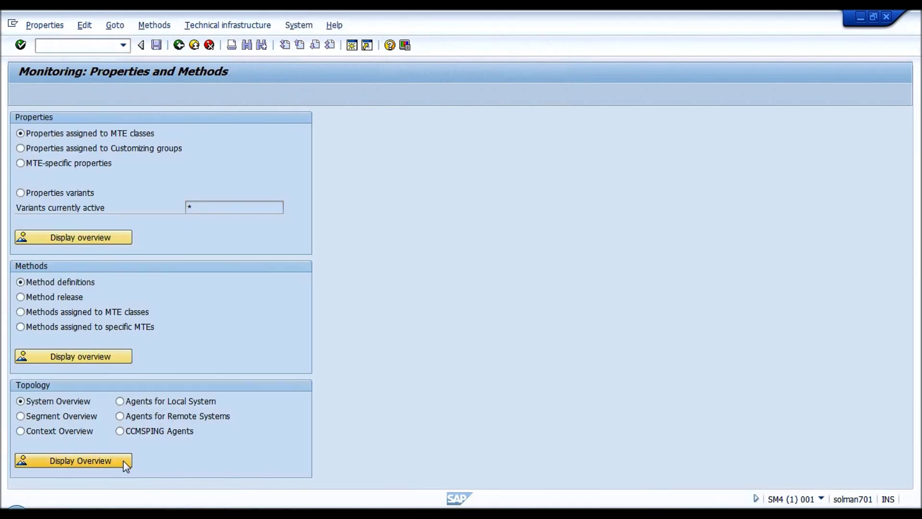